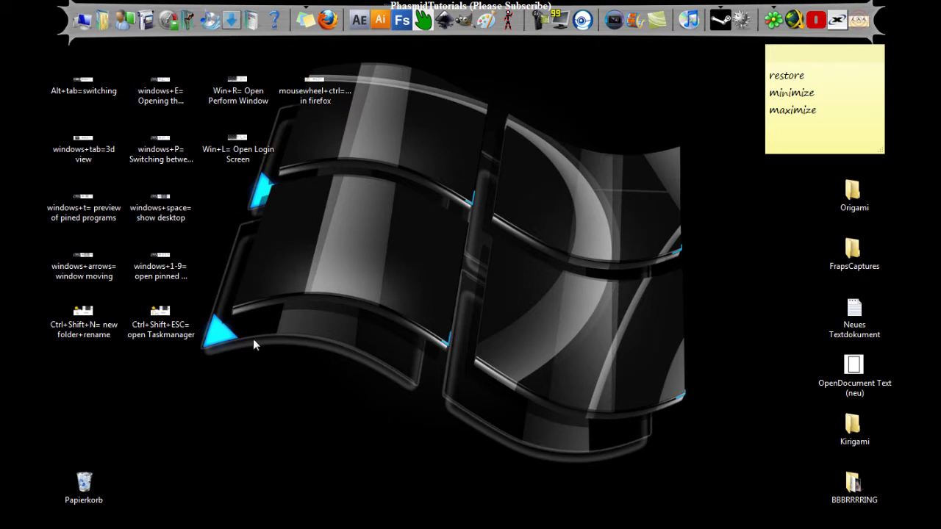
Step: Move the desktop picture about mousewheel+ctrl zooming in Firefox one icon column further from the other pictures and deselect it
left_click(313, 85)
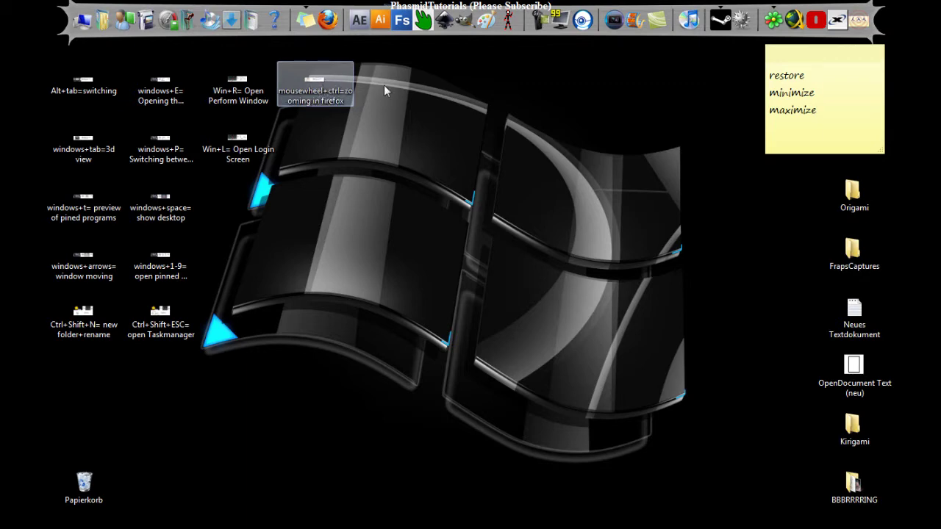
left_click_drag(325, 88, 403, 90)
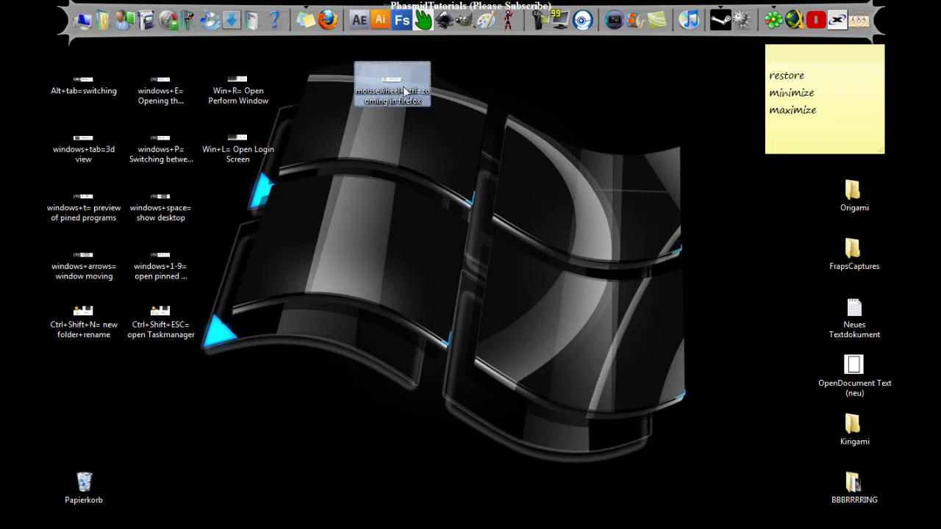
left_click(474, 116)
left_click_drag(475, 54, 335, 130)
left_click(403, 174)
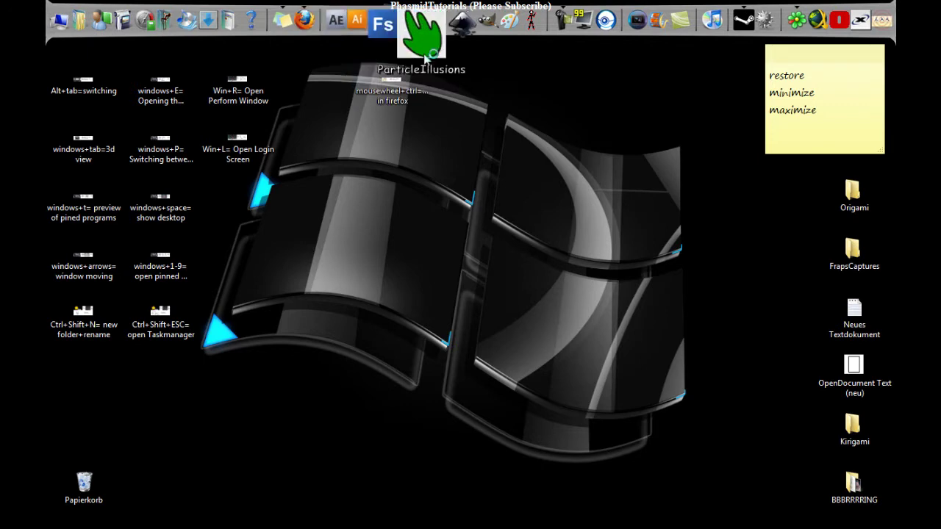
Step: Switch to Firefox and look through the PhasmidTutorials YouTube channel page down to the channel comments
left_click(426, 58)
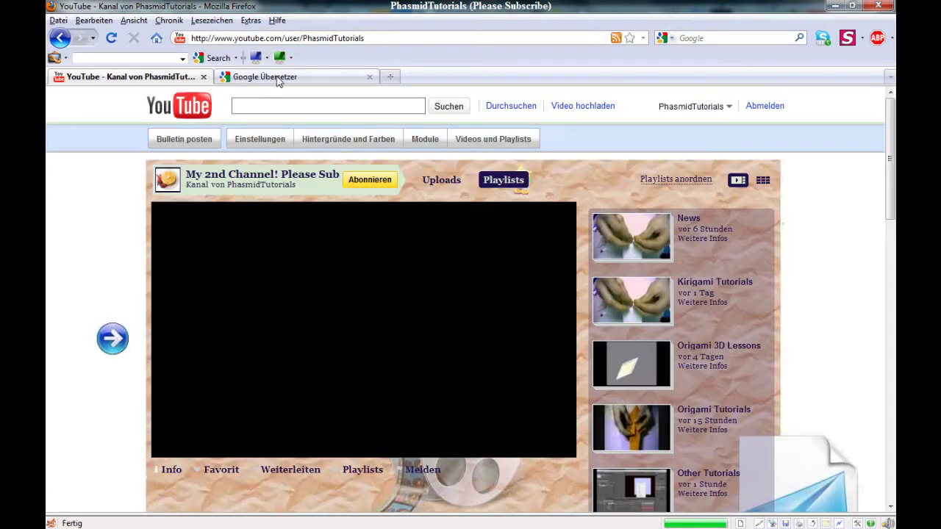
scroll(853, 196, "down", 5)
scroll(867, 195, "down", 14)
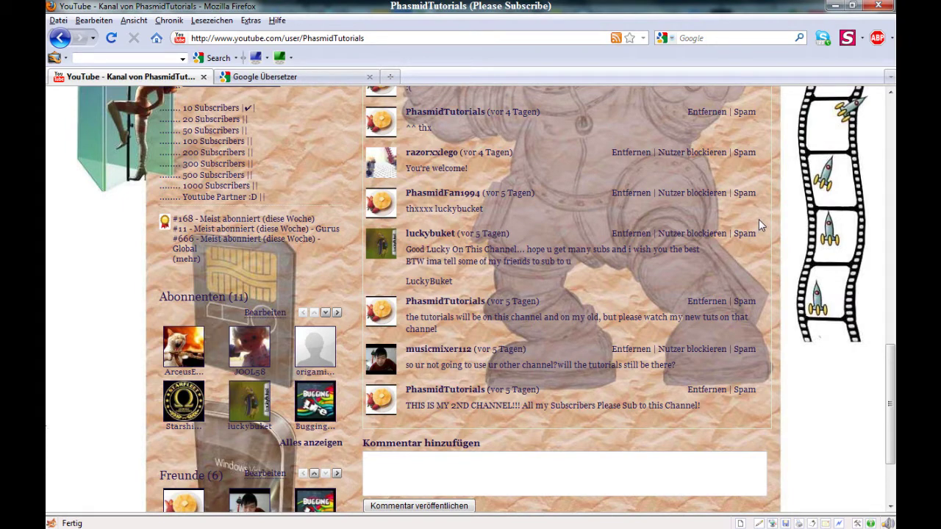
Step: Zoom the YouTube channel page out, enlarge it well beyond normal size, and shrink it back down
scroll(760, 227, "down", 5)
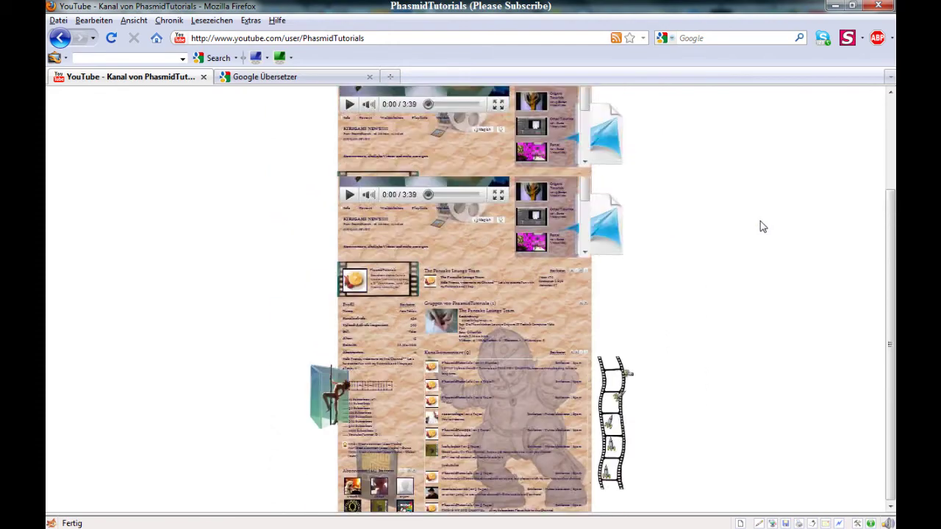
scroll(762, 228, "up", 5)
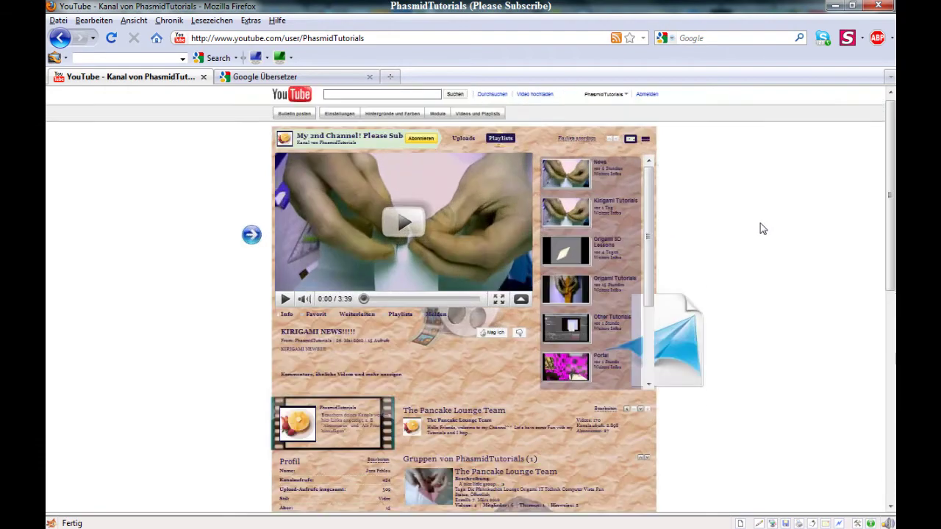
scroll(758, 222, "up", 4)
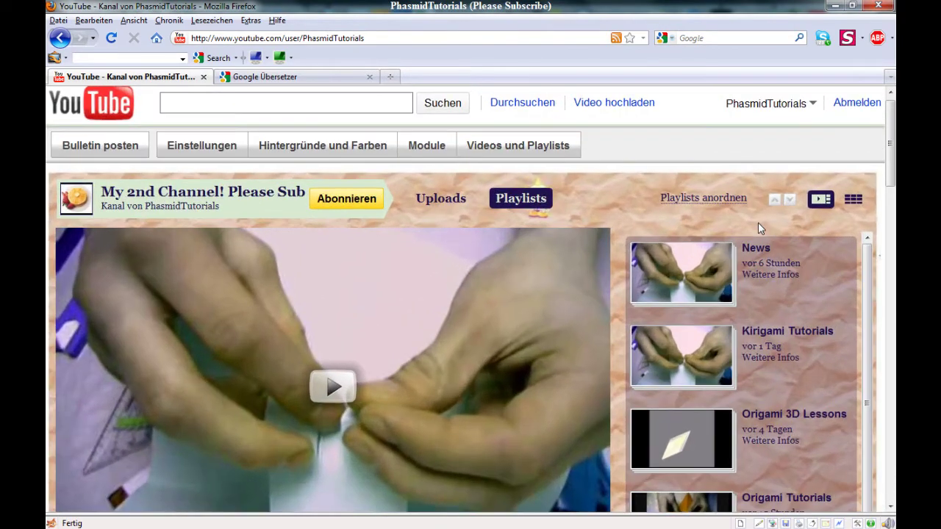
scroll(755, 231, "up", 3)
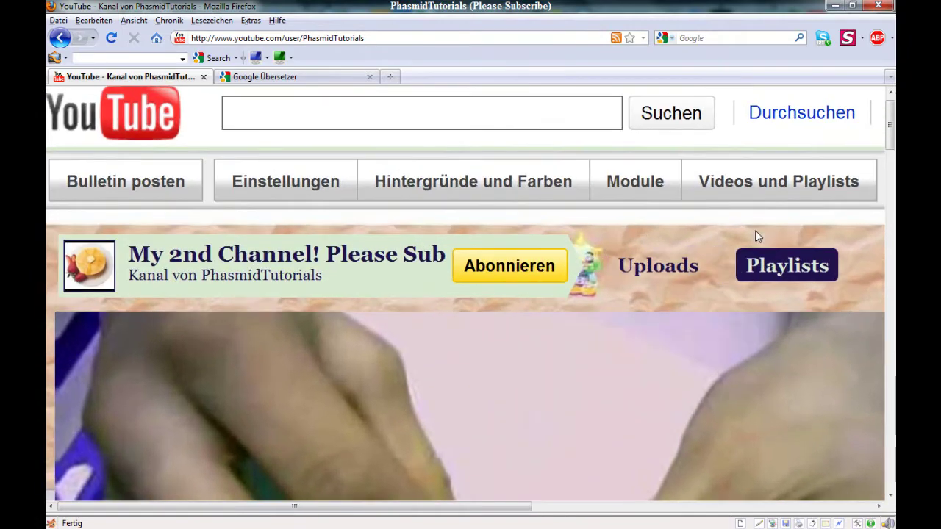
scroll(757, 232, "down", 2)
scroll(758, 232, "down", 4)
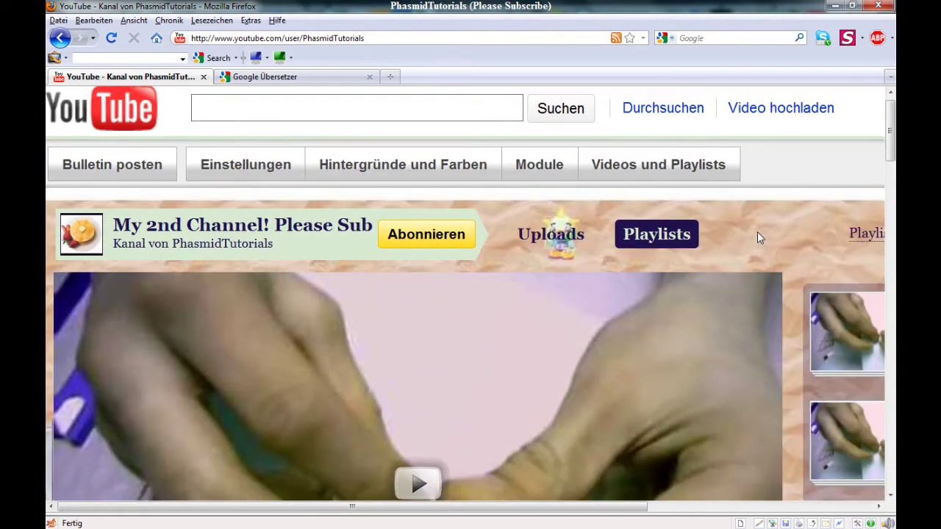
scroll(761, 243, "down", 3)
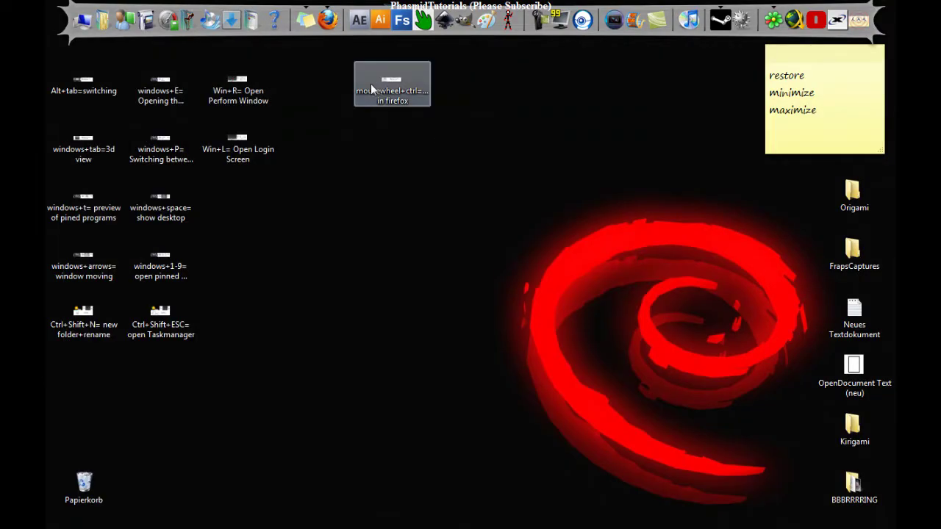
Step: View the mousewheel+ctrl picture from the desktop and close it again
double_click(378, 89)
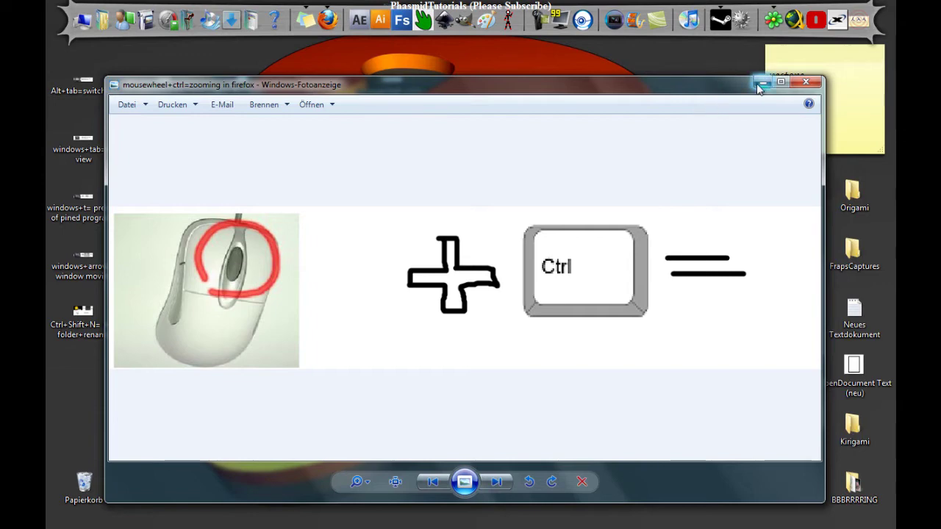
left_click(806, 81)
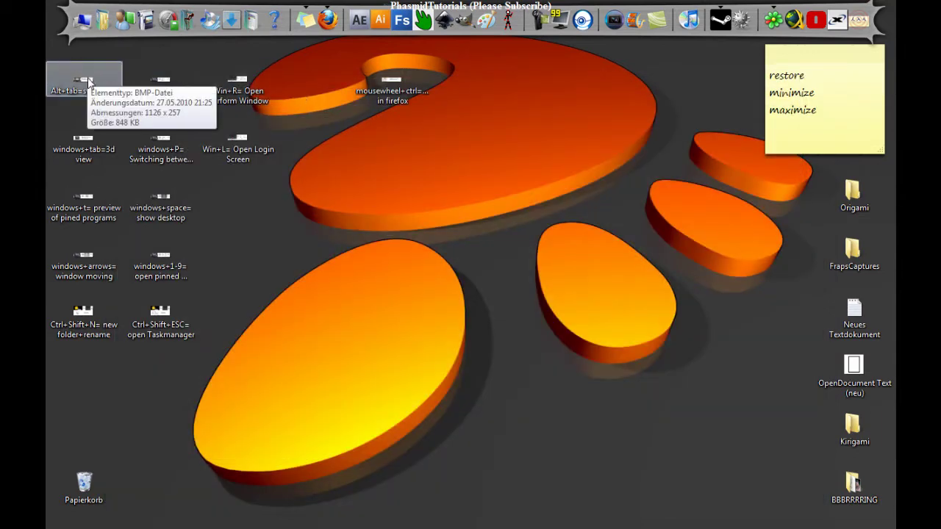
left_click(392, 83)
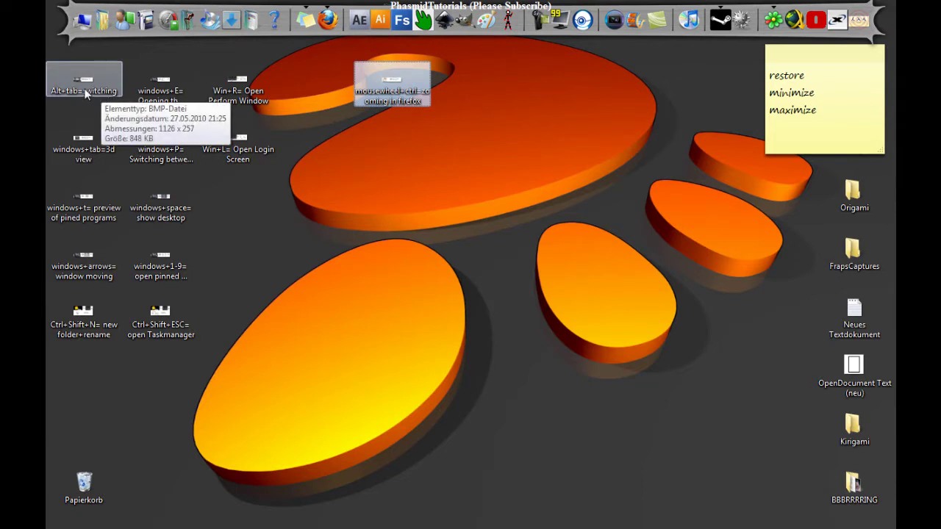
Step: Open the Alt+tab=switching picture, shift its window slightly upward and minimize it
double_click(85, 92)
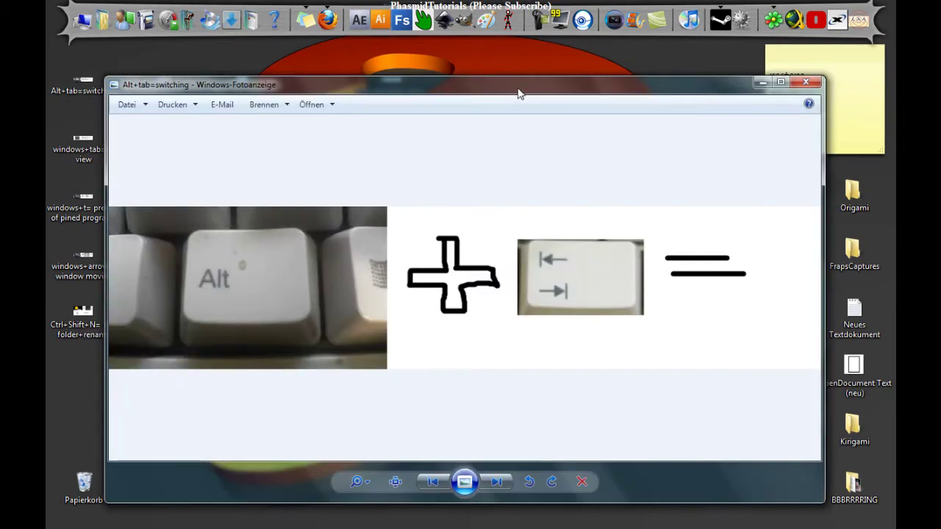
left_click_drag(519, 93, 523, 74)
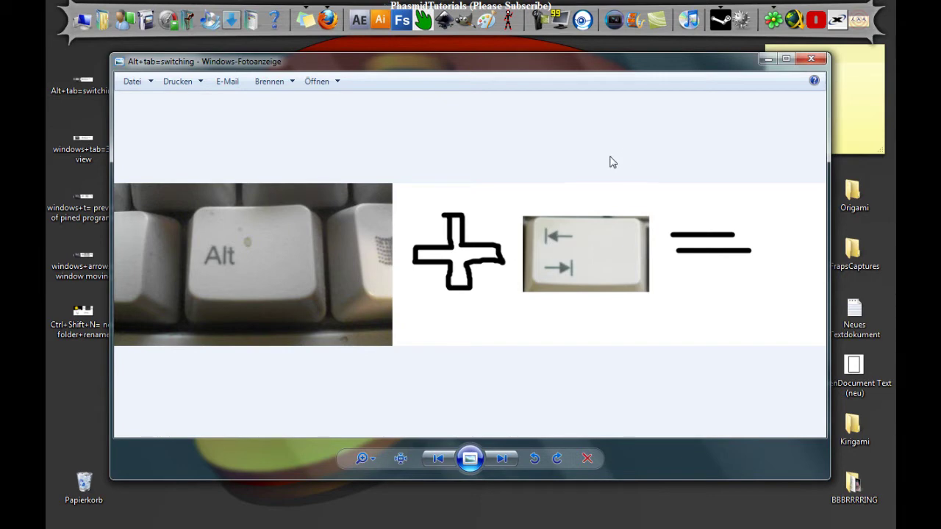
left_click(770, 60)
left_click(506, 223)
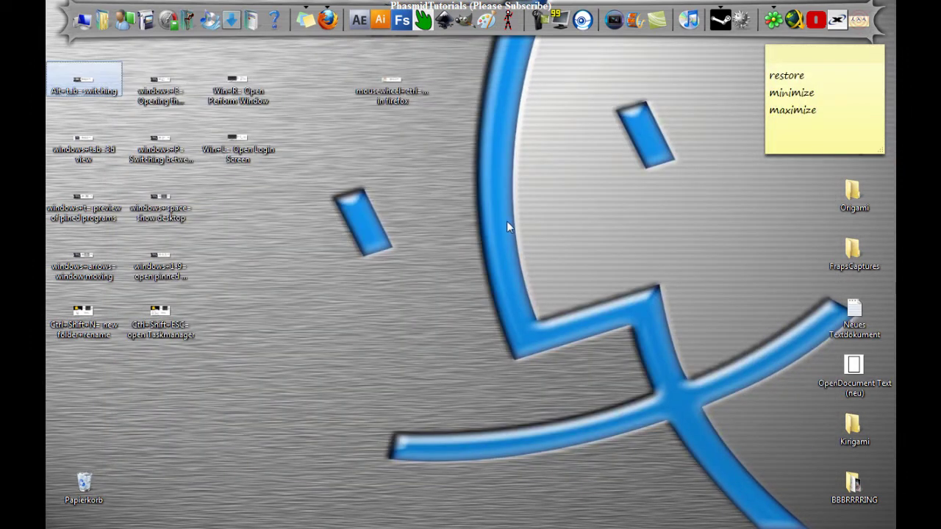
Step: Cycle repeatedly through the open windows in the window switcher and finish on the desktop
key("alt+Tab")
key("alt+Tab")
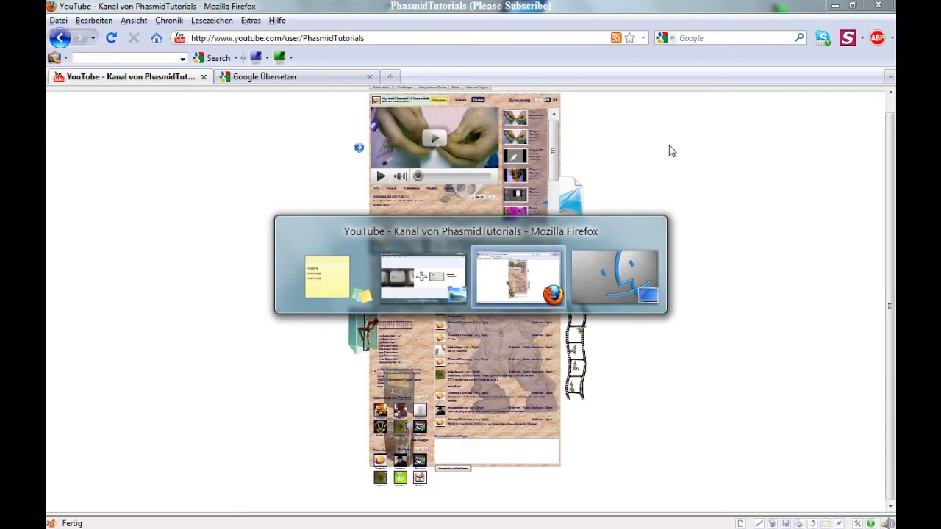
key("alt+Tab")
key("alt+Tab")
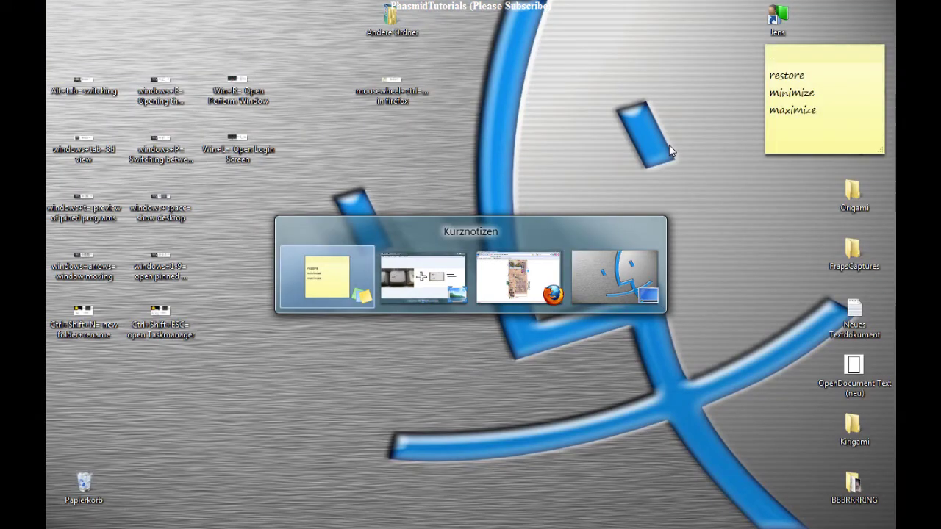
key("alt+Tab")
key("alt+Tab")
key("alt+Tab")
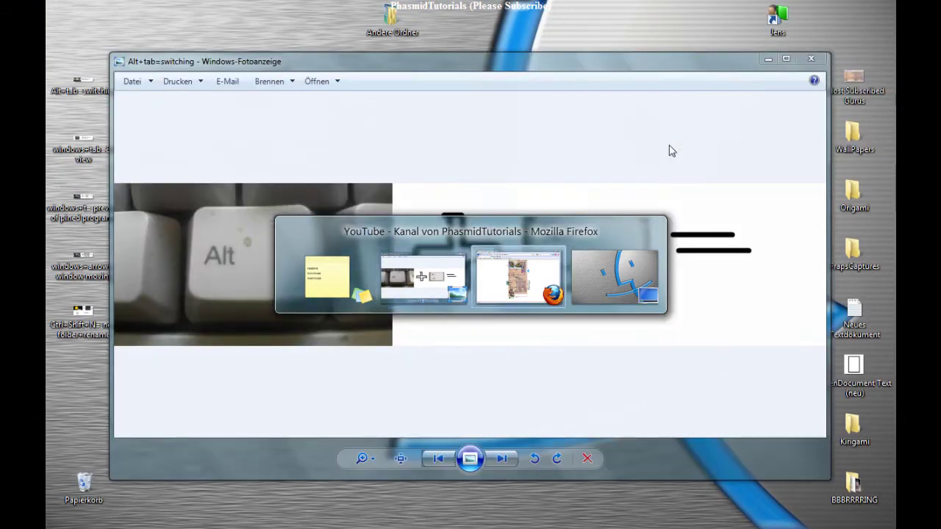
key("alt+Tab")
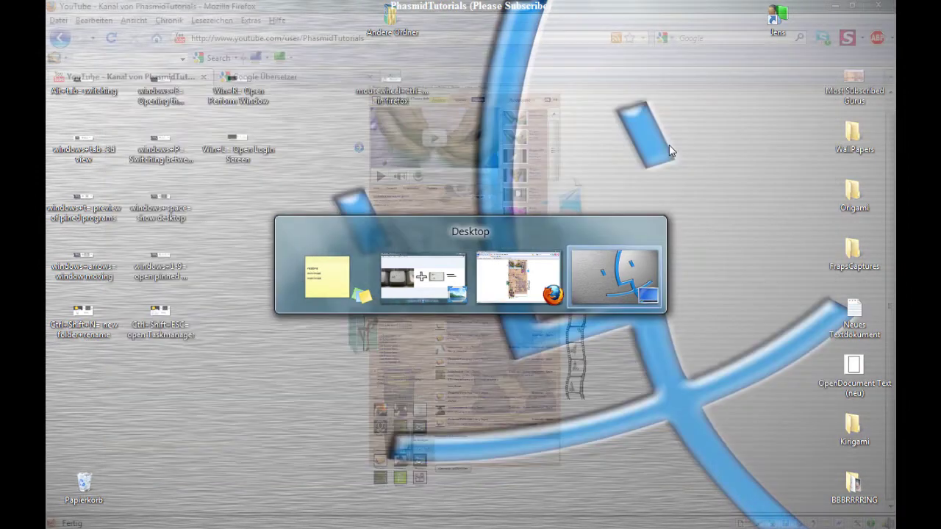
key("alt+Tab")
key("alt+Tab")
key("alt+Tab")
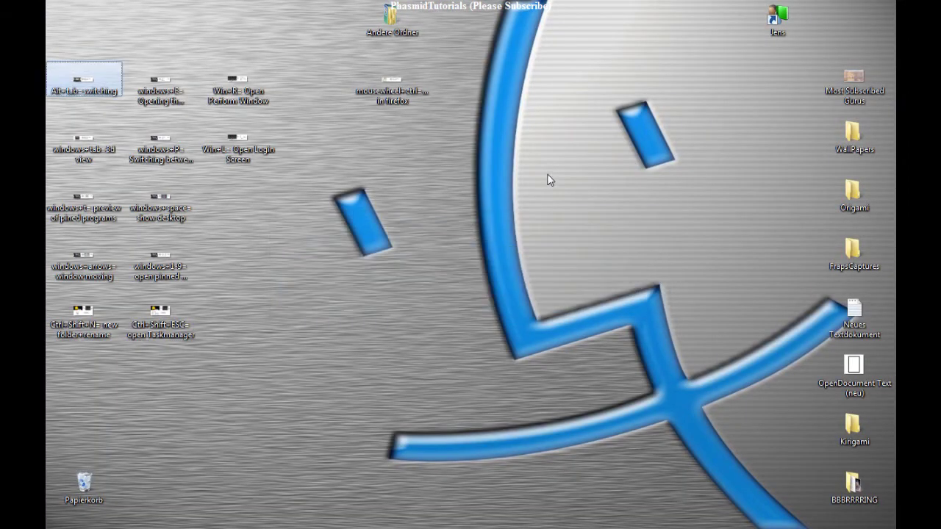
Step: Open and close the Alt+tab=switching picture once more and place its icon beside the mousewheel+ctrl picture
double_click(79, 83)
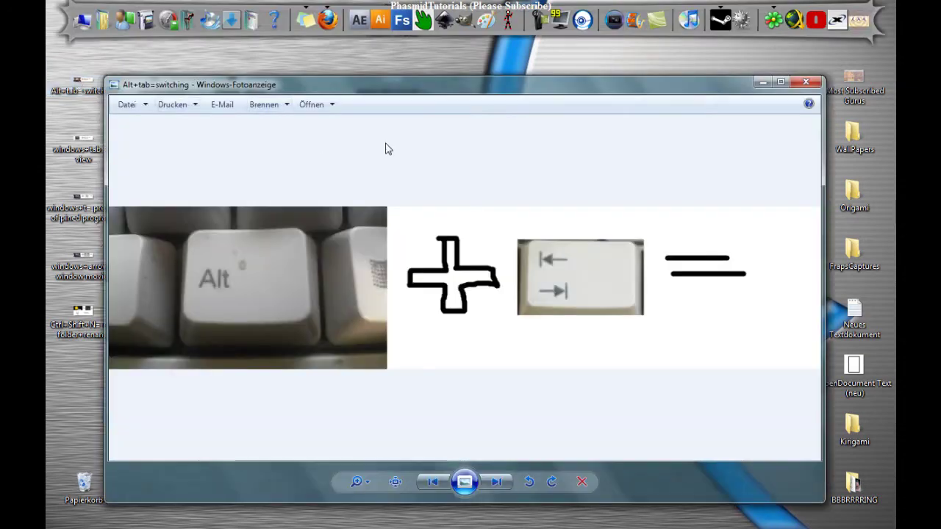
left_click(806, 83)
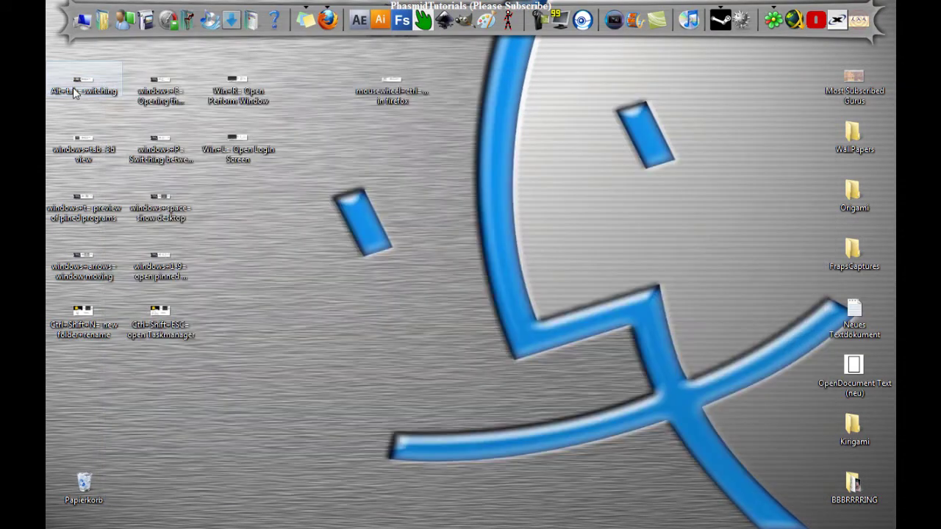
left_click_drag(78, 89, 468, 89)
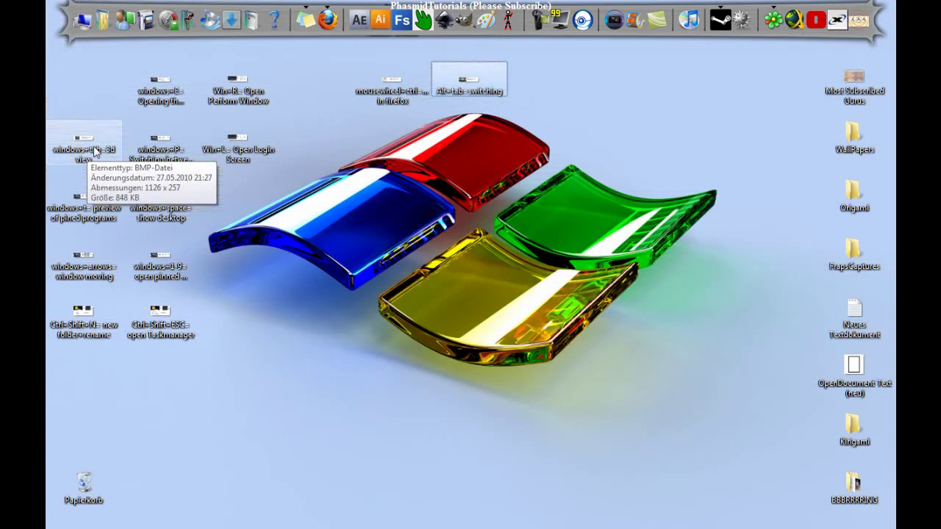
Step: Open the windows+tab=3d view picture and display the open windows as a 3D stack
double_click(86, 153)
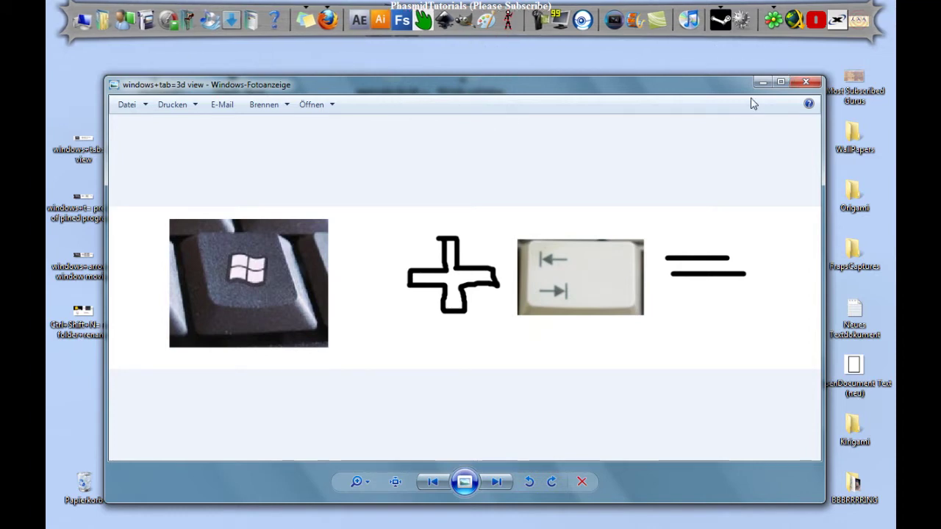
key("super+Tab")
key("super+Tab")
key("super+Tab")
key("super+Tab")
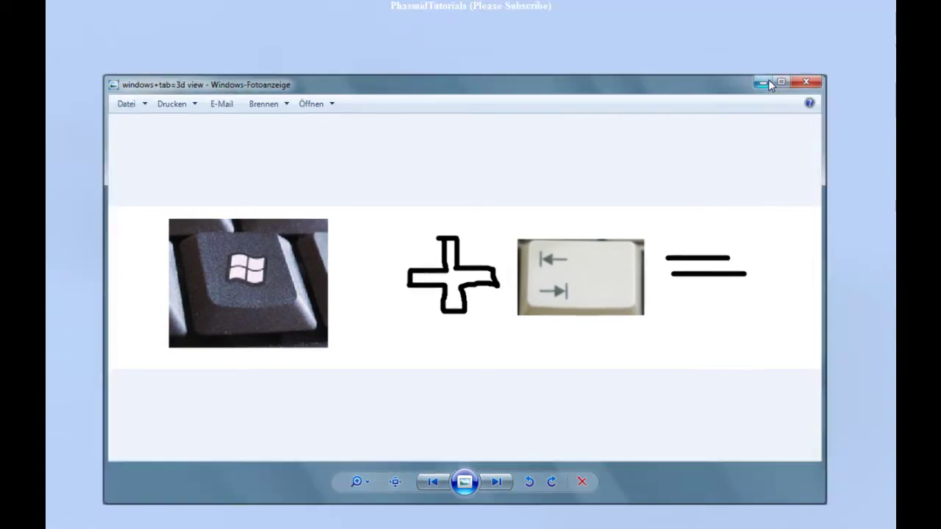
key("super+Tab")
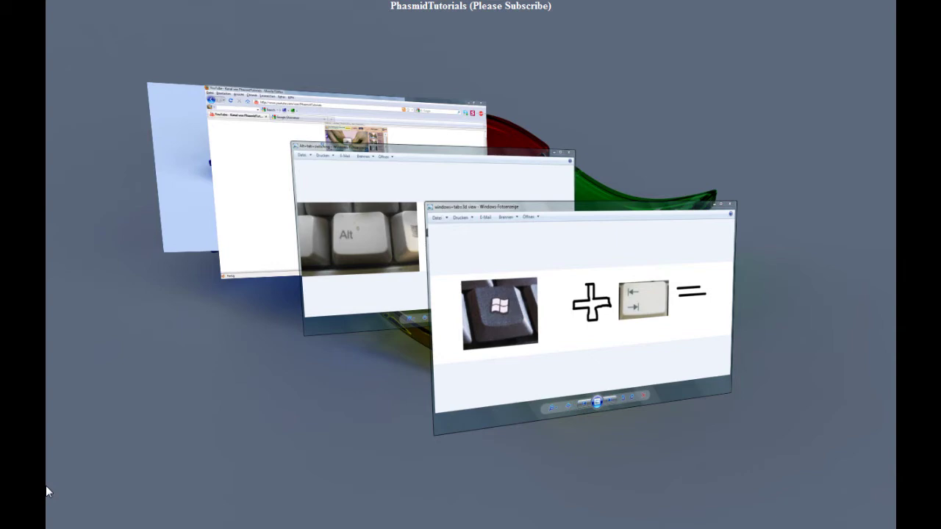
Step: Cycle through the 3D window stack several times and bring the Alt+tab=switching picture to the front
key("Tab")
key("Tab")
key("Tab")
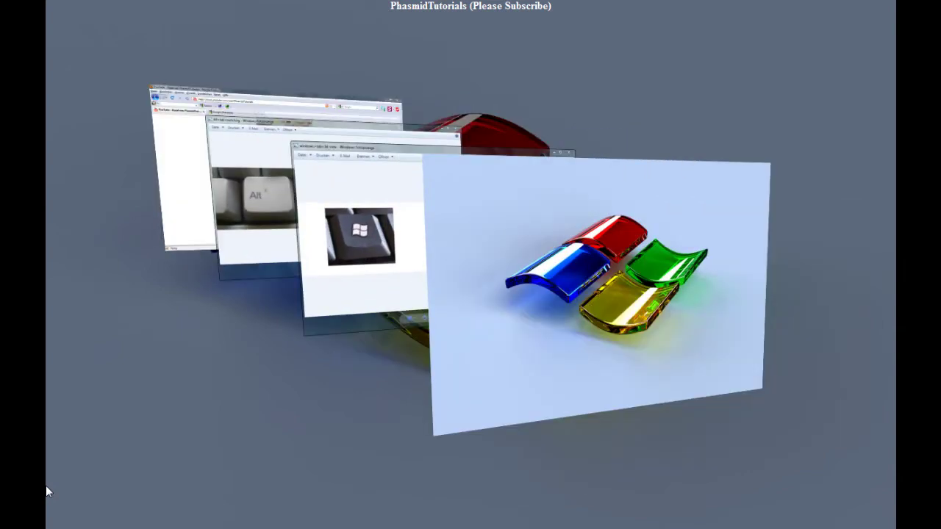
key("Tab")
key("Tab")
key("Tab")
key("Tab")
key("Tab")
key("Tab")
key("Tab")
key("Tab")
key("Tab")
key("Tab")
key("Tab")
key("Tab")
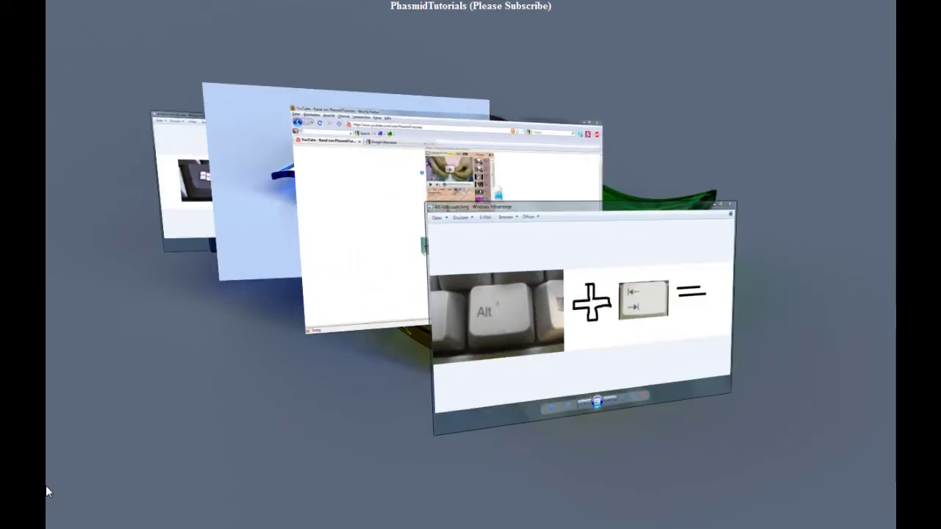
key("Return")
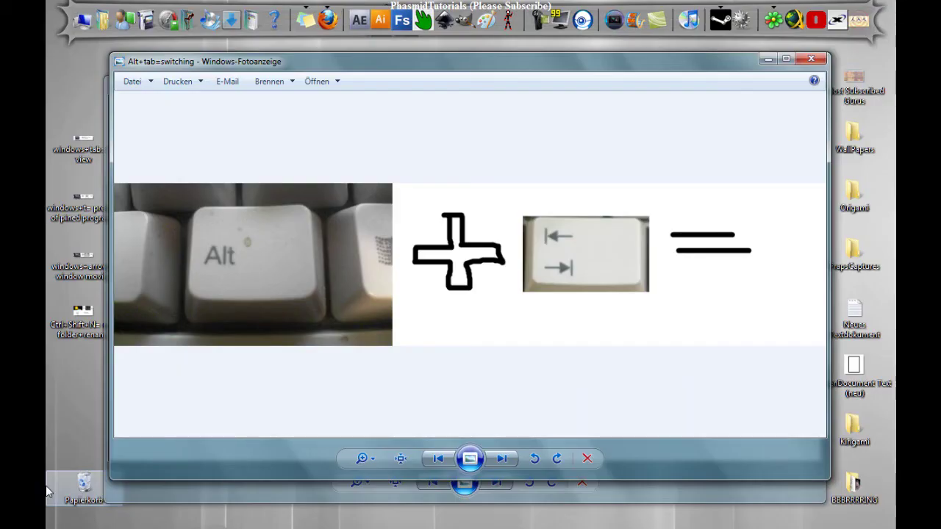
Step: Close both open pictures and place the windows+tab=3d view icon beside the Alt+tab=switching icon
left_click(811, 58)
left_click(806, 81)
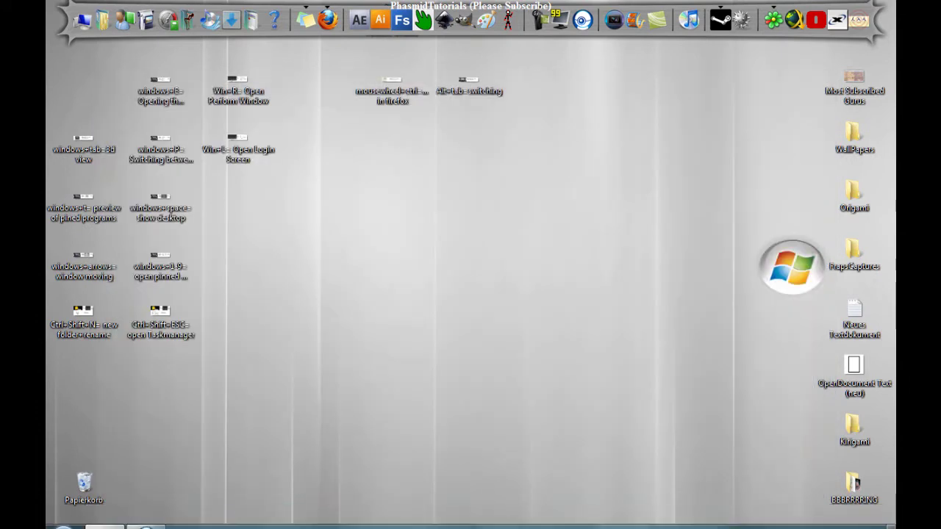
left_click_drag(92, 149, 545, 82)
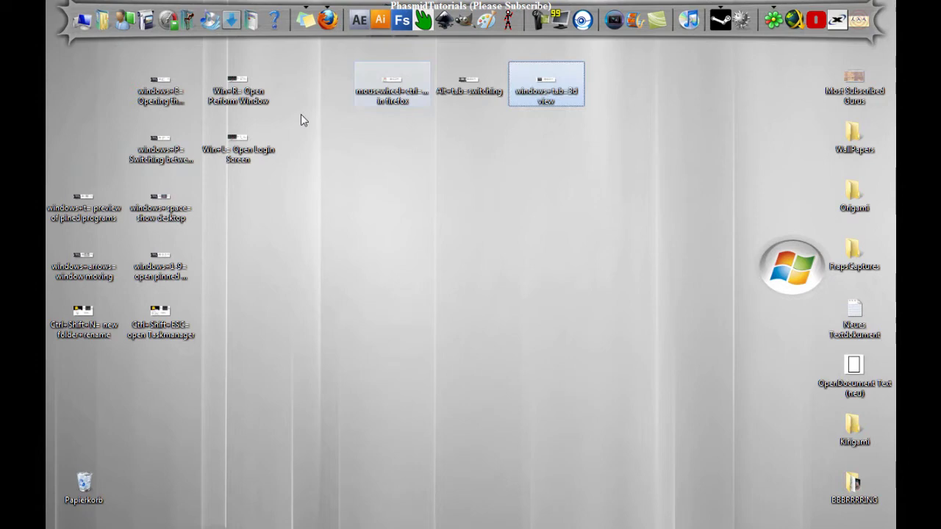
Step: Open the picture about windows+t previewing pinned programs and move the focus to the taskbar programs
double_click(94, 198)
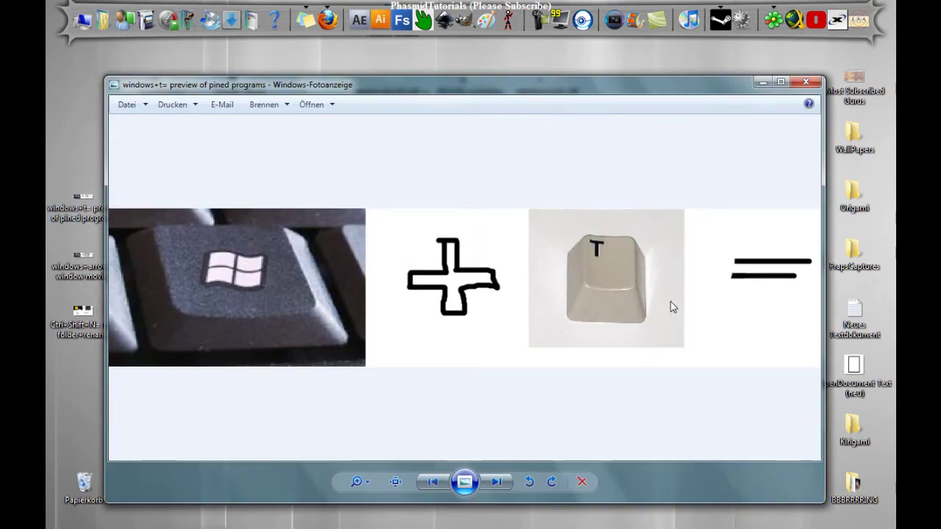
key("super+t")
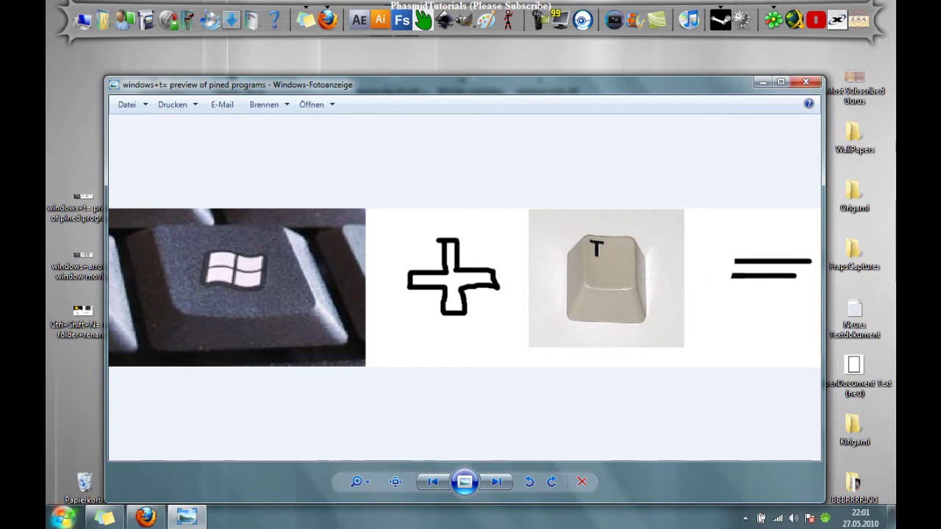
Step: Minimize the windows+t picture and cycle repeatedly through the previews of the programs on the taskbar
key("Escape")
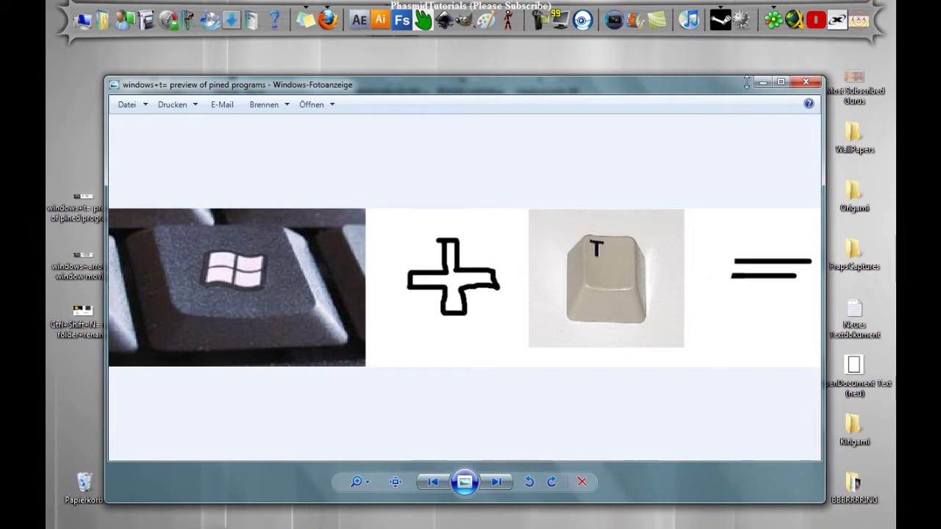
left_click(759, 82)
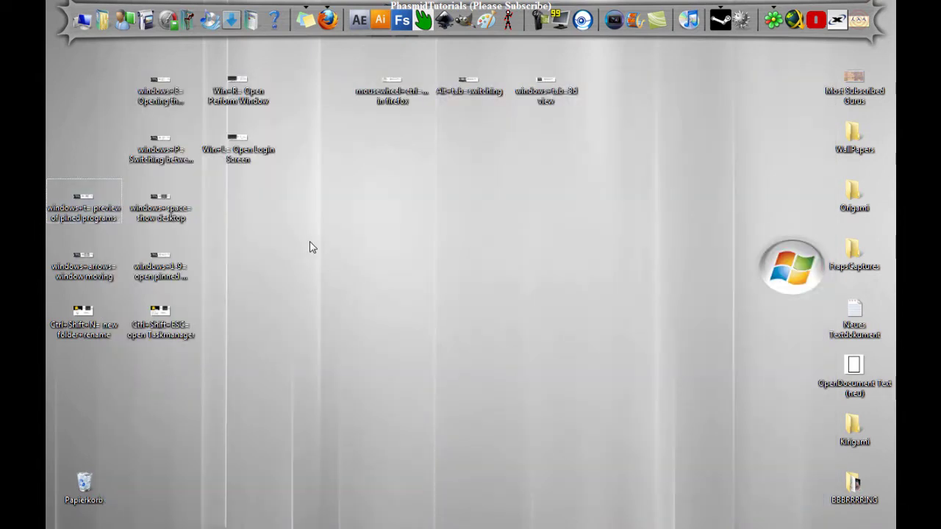
key("super+t")
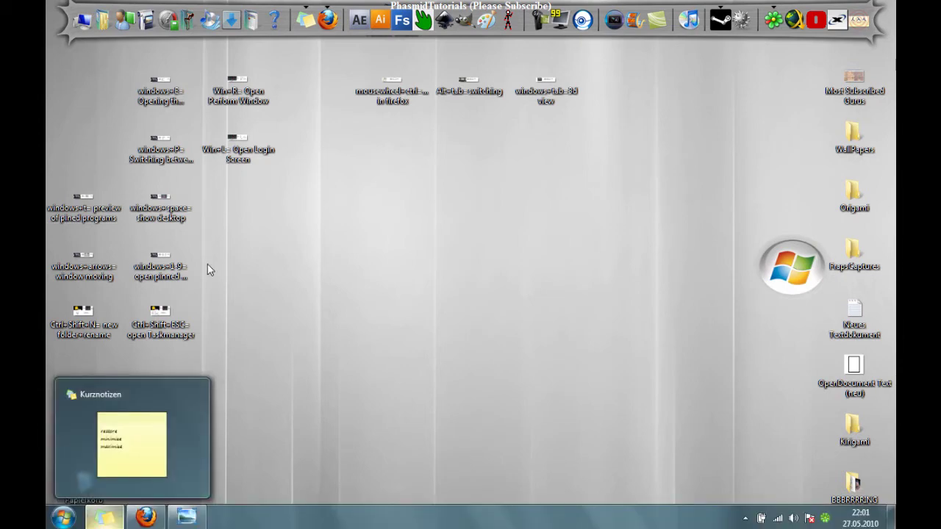
key("super+t")
key("super+t")
key("super+t")
key("super+t")
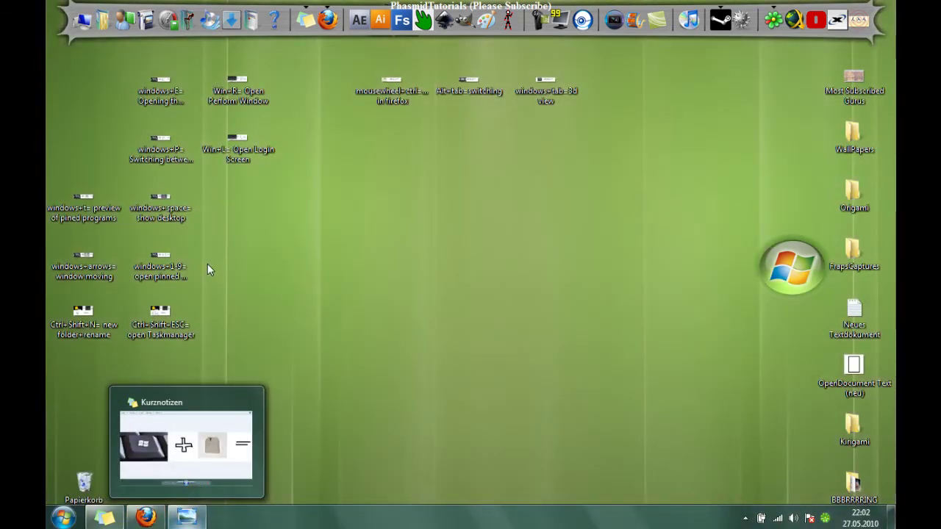
key("super+t")
key("super+t")
key("super+t")
key("super+t")
key("super+t")
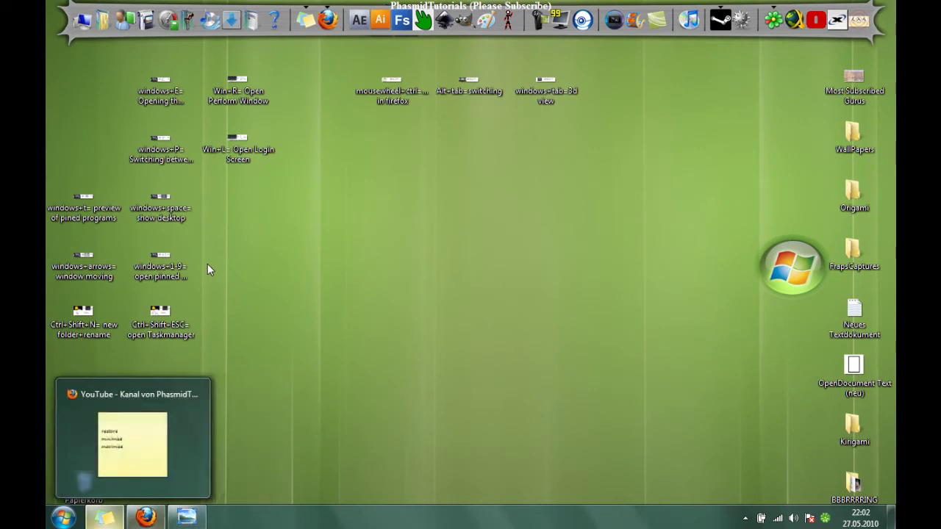
key("super+t")
key("super+t")
key("super+t")
key("super+t")
key("super+t")
key("super+t")
key("super+t")
key("super+t")
key("super+t")
key("super+t")
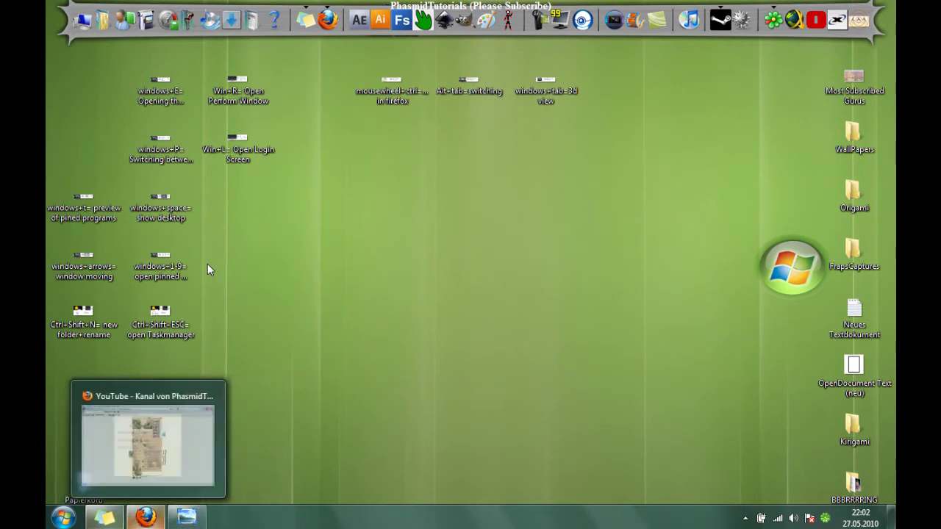
key("super+t")
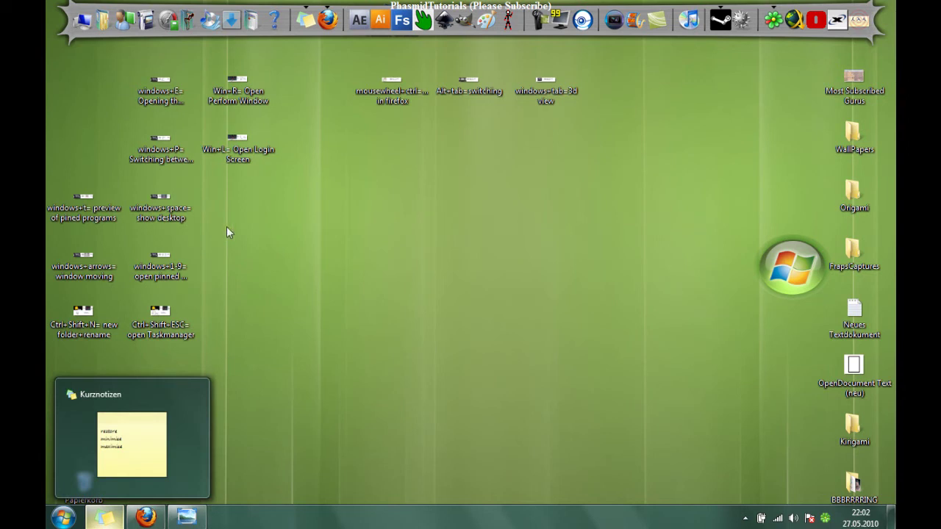
Step: Place the windows+t icon below the mousewheel+ctrl icon and close the picture that is still open
left_click_drag(106, 222, 401, 156)
right_click(185, 522)
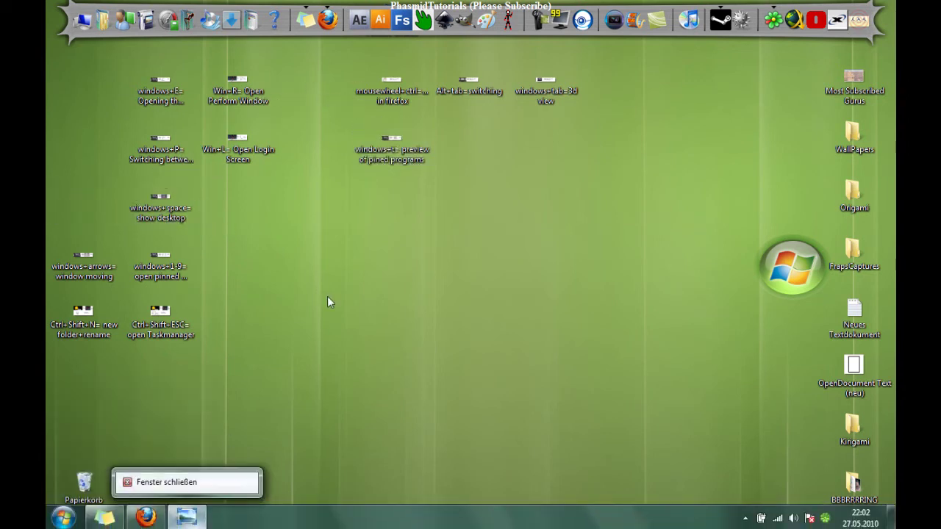
left_click(139, 483)
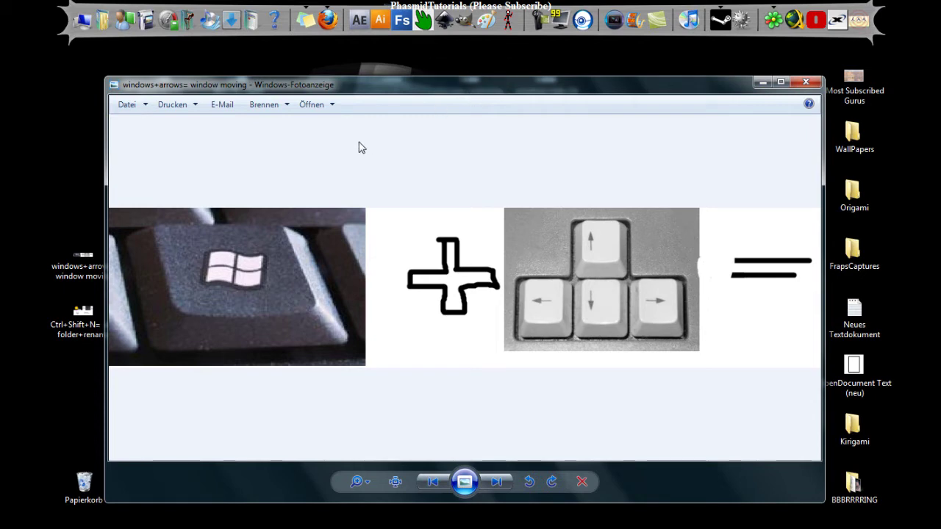
Step: Maximize the windows+arrows picture window and return it to its normal size
key("super+Up")
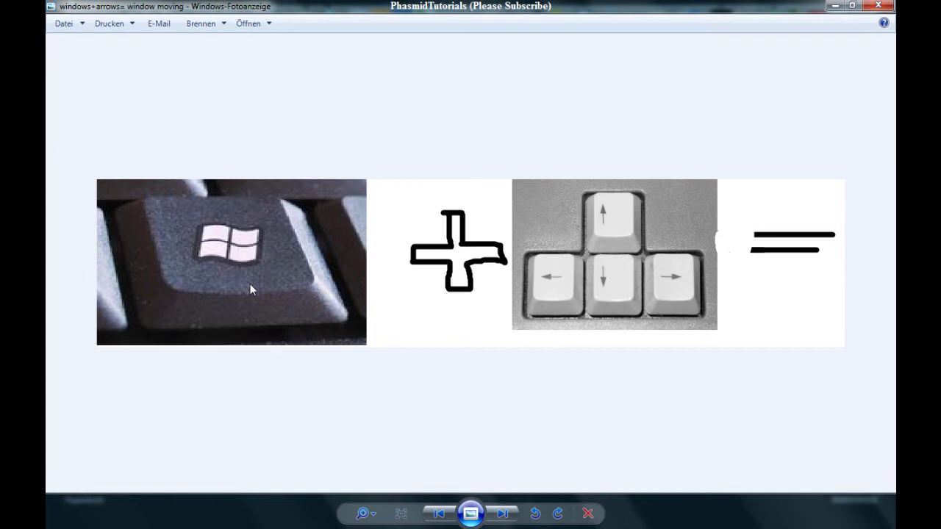
key("super+Down")
key("super+Down")
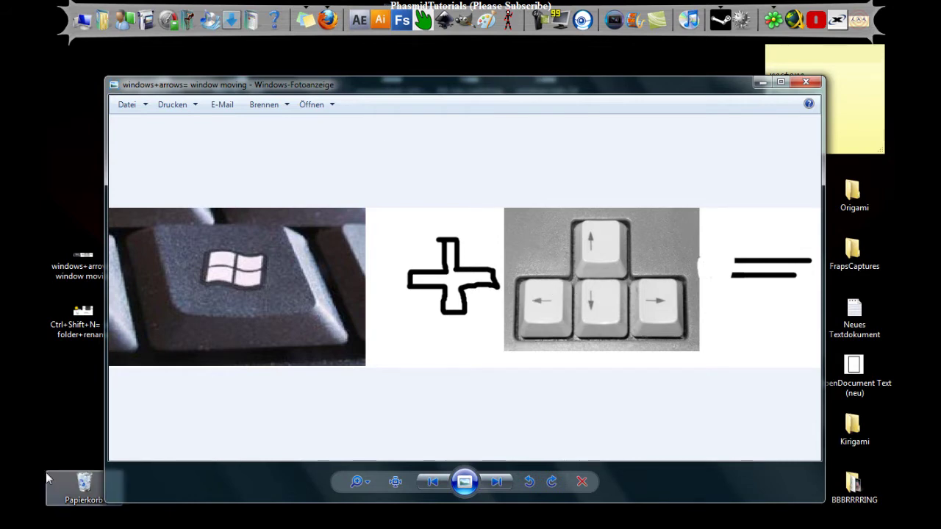
Step: Snap the windows+arrows picture window alternately to the left and right halves of the screen, ending with it undocked
key("super+Left")
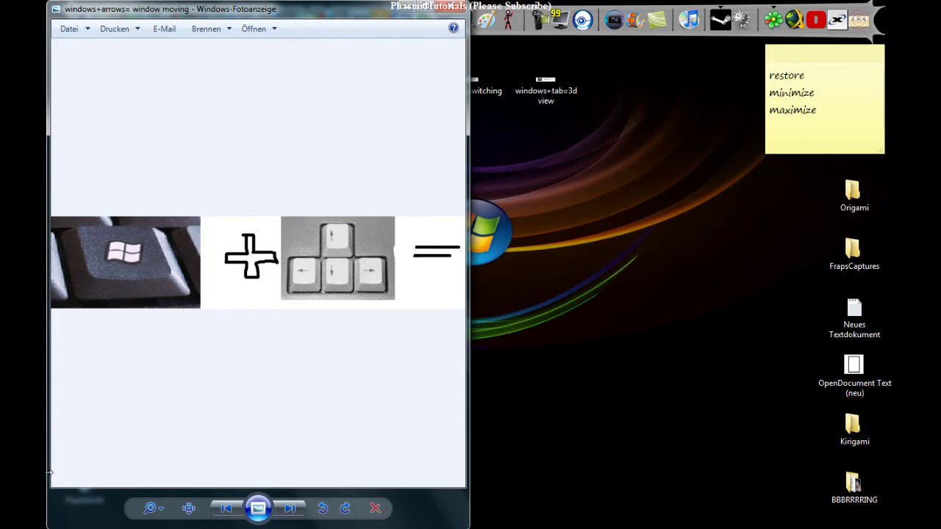
key("super+Right")
key("super+Right")
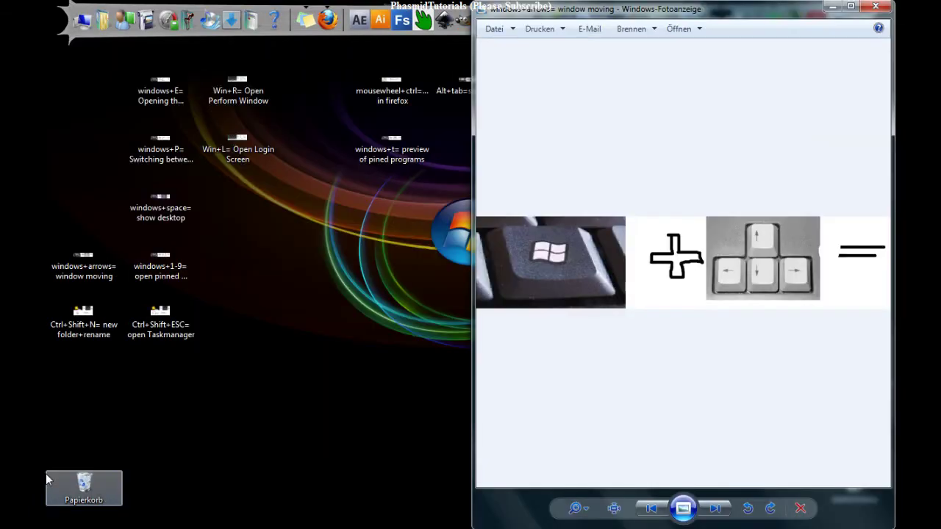
key("super+Left")
key("super+Left")
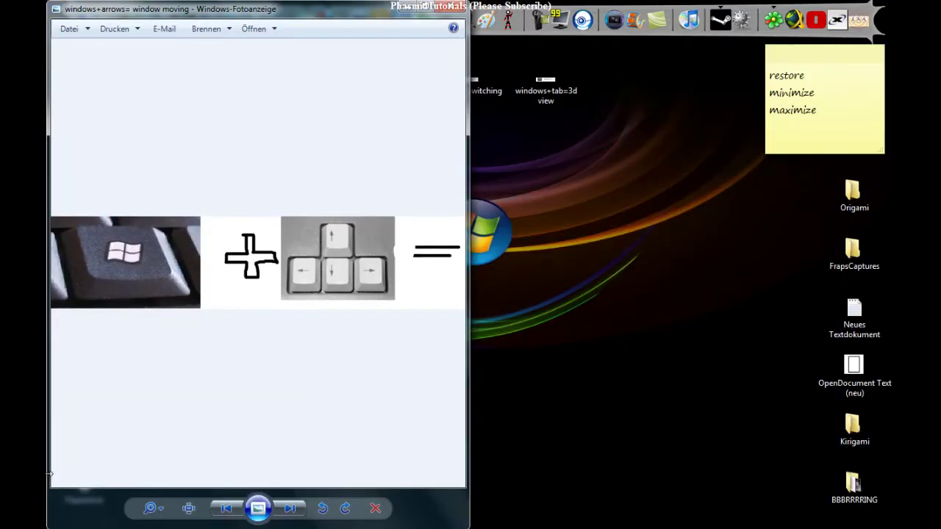
key("super+Right")
key("super+Right")
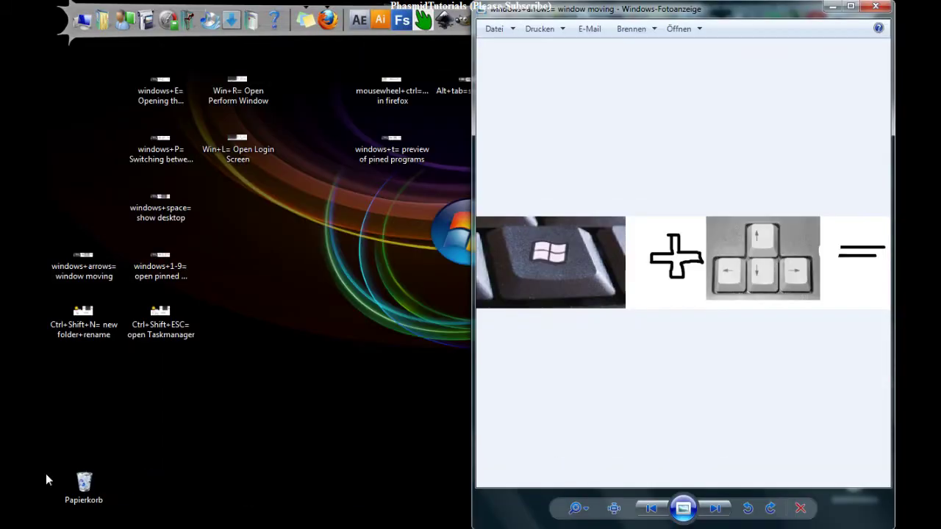
key("super+Left")
key("super+Left")
key("super+Right")
key("super+Left")
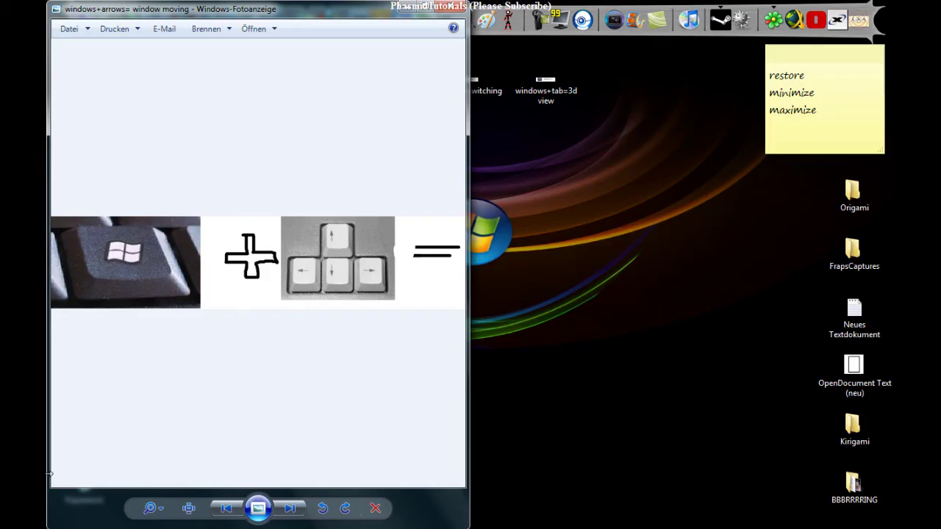
key("super+Right")
key("super+Right")
key("super+Left")
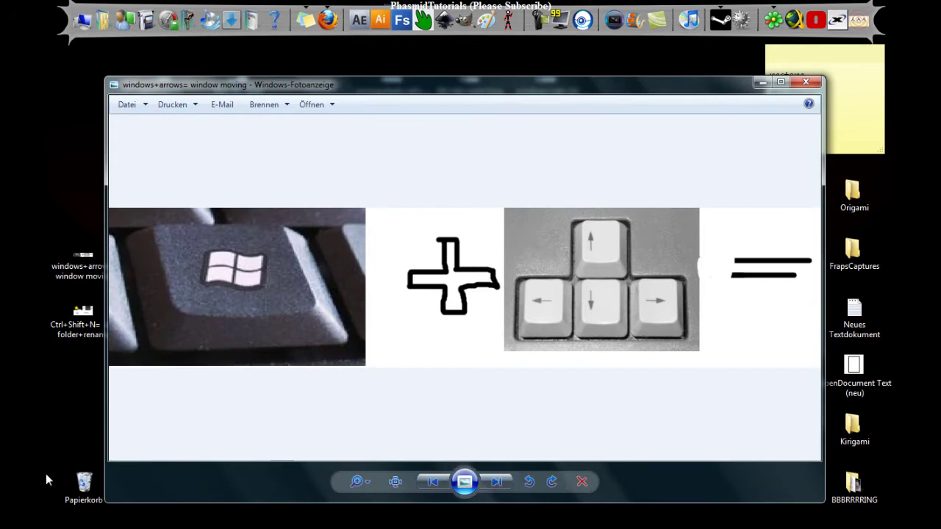
Step: Close the windows+arrows picture and place its icon beside the windows+t icon
left_click(794, 81)
left_click(728, 92)
left_click(809, 83)
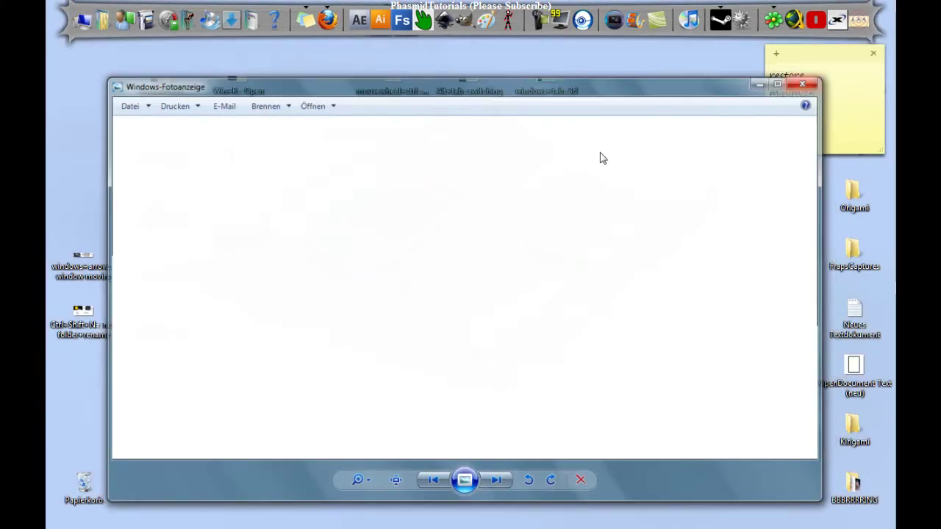
left_click_drag(85, 266, 499, 142)
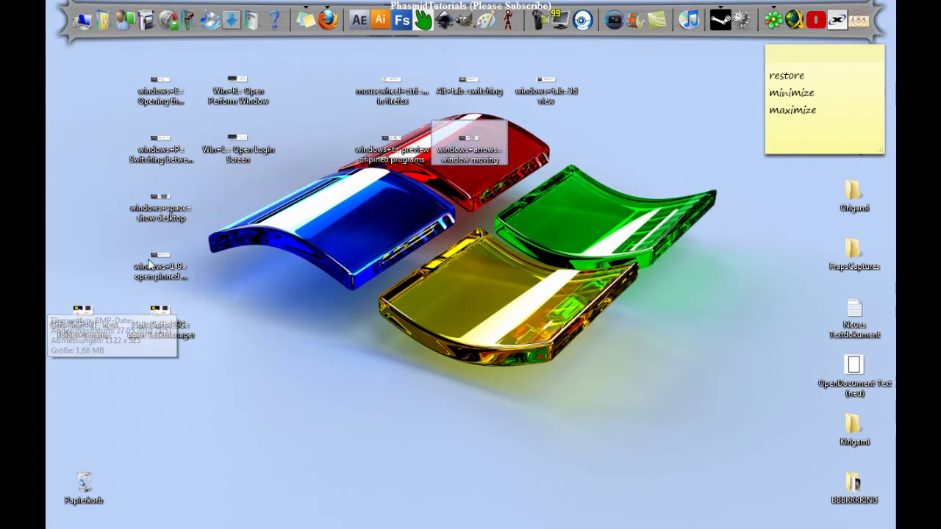
Step: Open the Ctrl+Shift+N= new folder+rename picture and minimize it after showing it
double_click(83, 314)
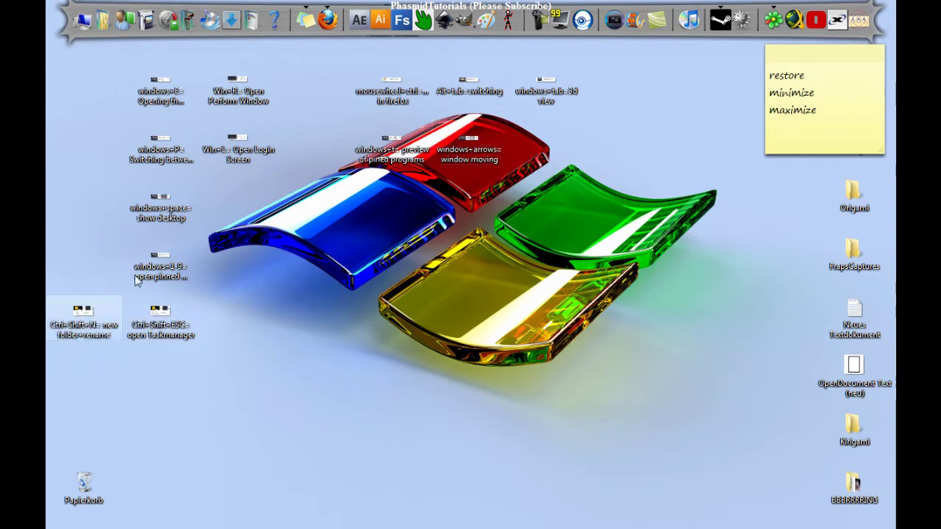
left_click_drag(390, 94, 421, 94)
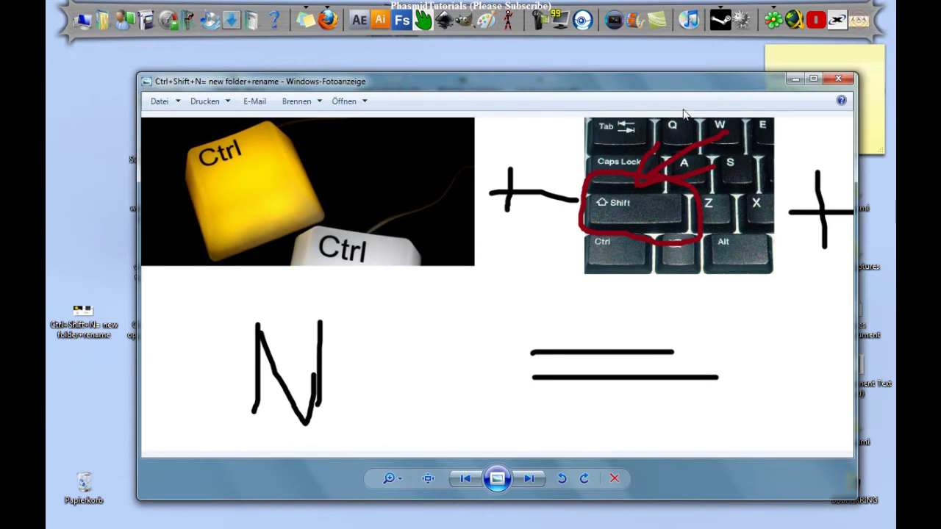
left_click(795, 79)
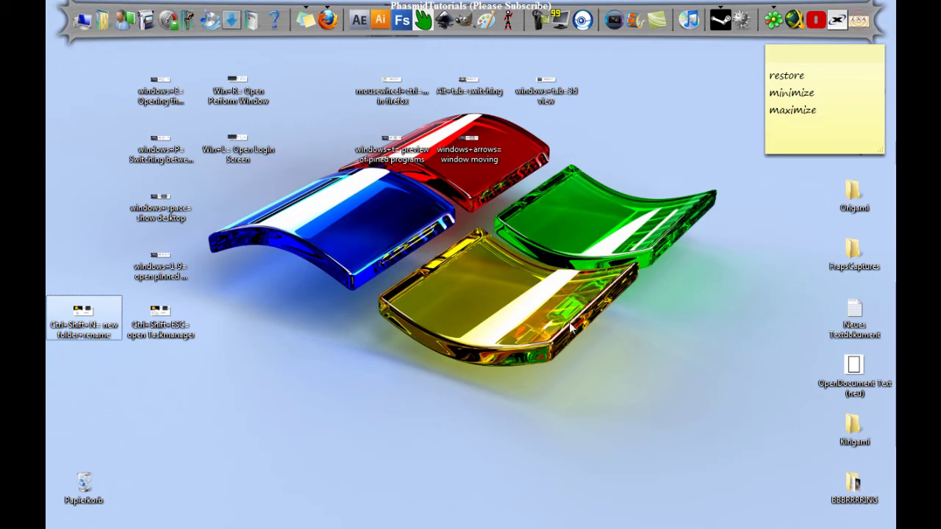
Step: Create a new folder on the desktop with the keyboard shortcut and name it "well done"
left_click(574, 388)
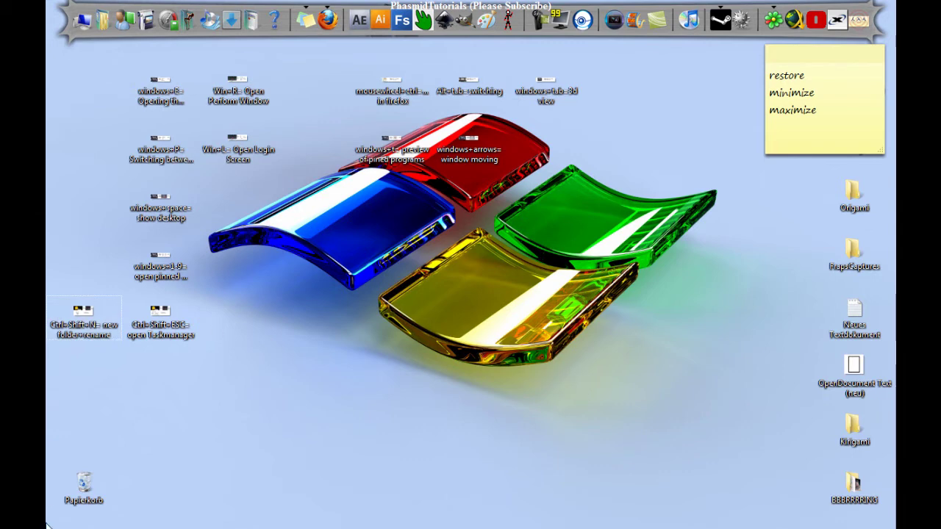
key("ctrl+shift+n")
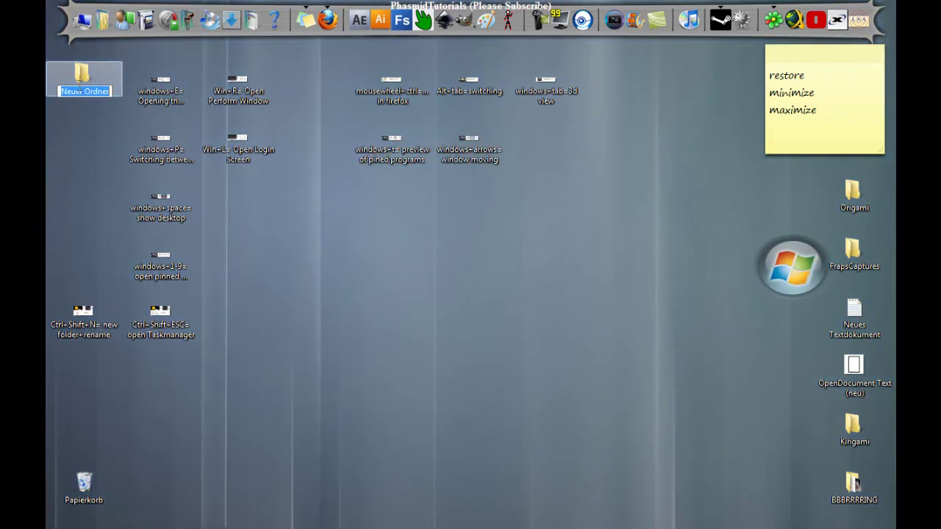
type("well done")
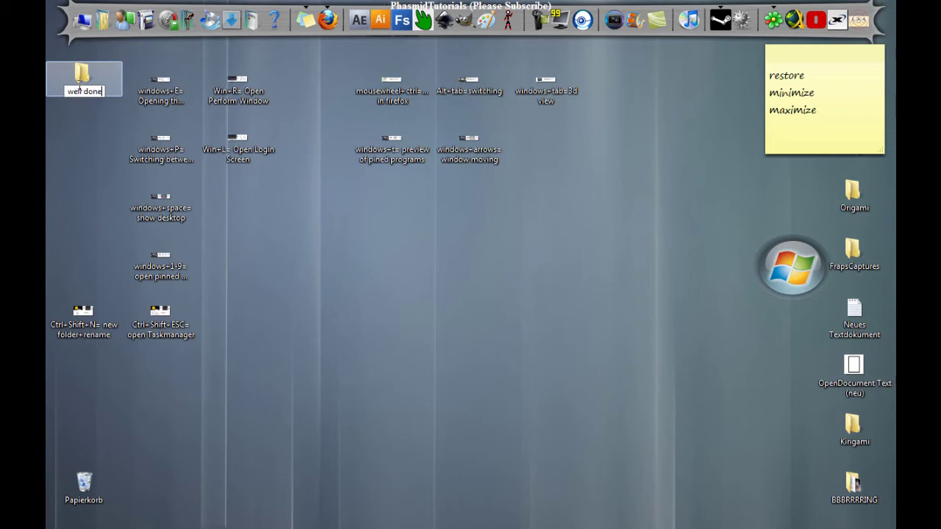
key("Return")
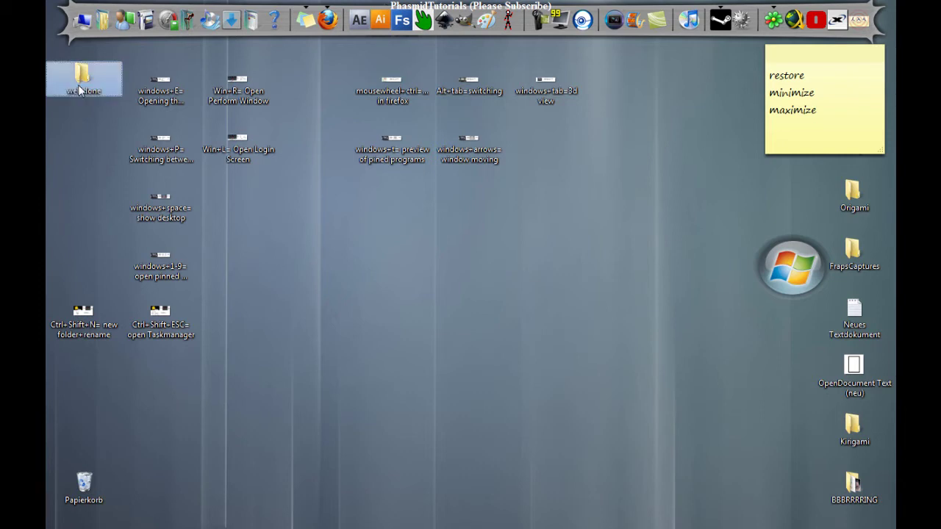
Step: Move the five set-aside pictures and the Ctrl+Shift+N picture into the well done folder
left_click_drag(575, 195, 82, 77)
left_click_drag(70, 311, 78, 85)
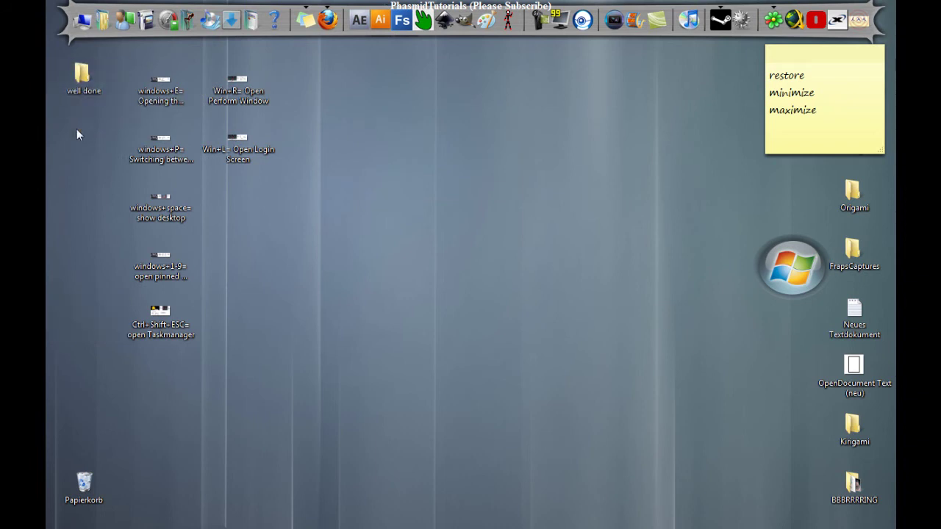
Step: Open the windows+E= Opening the Computer picture and bring up the Computer window with its shortcut
double_click(164, 96)
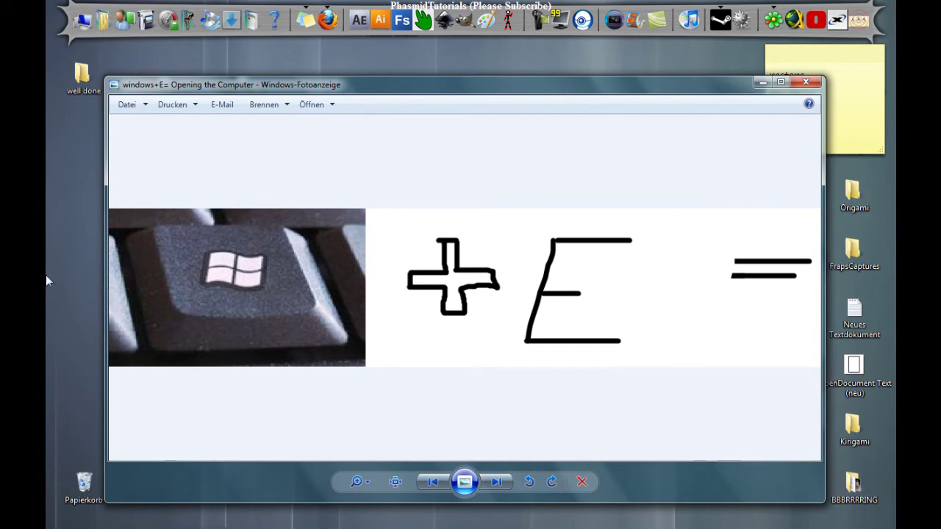
key("super+e")
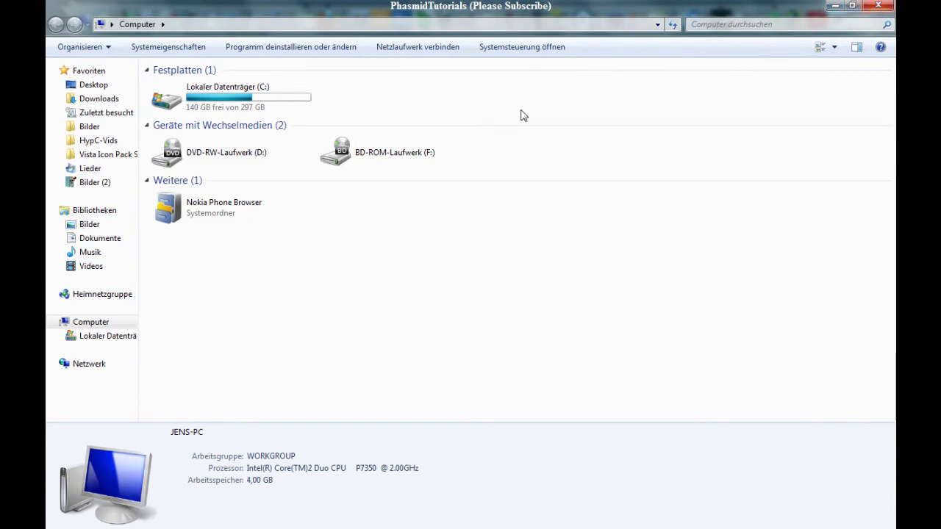
Step: Browse drive C: into the Program Files folder and close the Explorer window
double_click(302, 97)
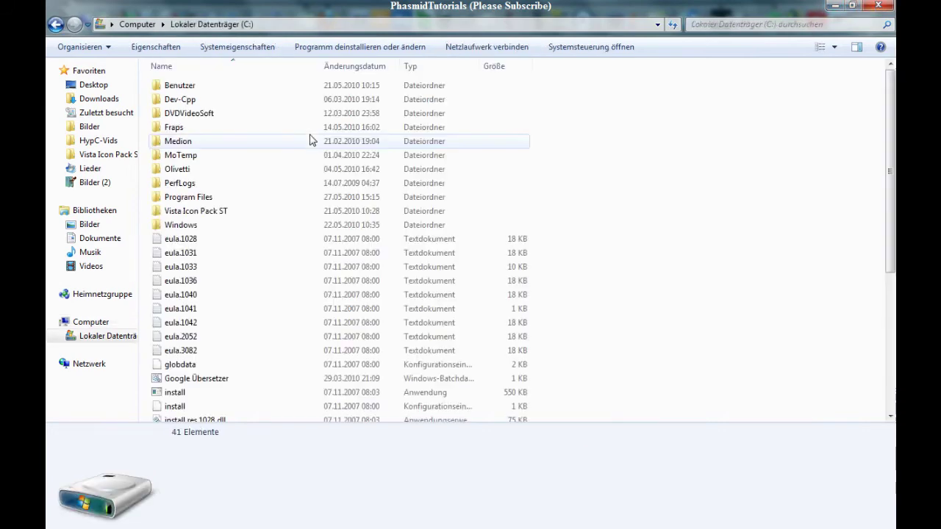
double_click(188, 197)
key("alt+F4")
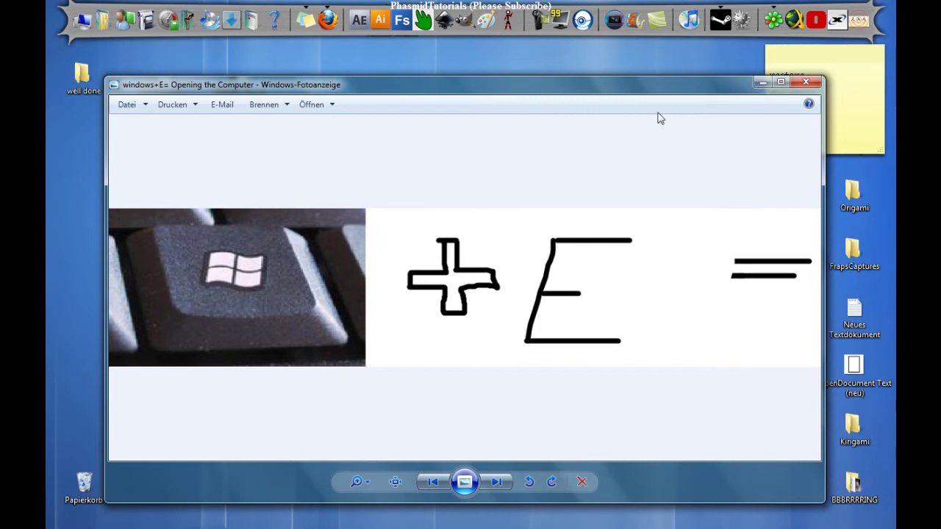
Step: Close the windows+E picture and move its icon into the well done folder
left_click(776, 73)
left_click(737, 91)
key("alt+F4")
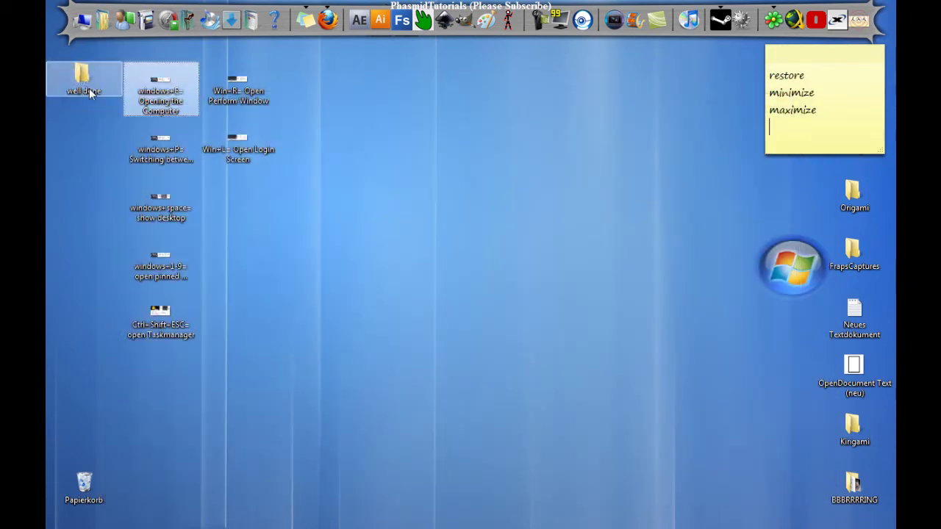
Step: Open the Win+R= Open Perform Window picture and bring up the Run dialog with its shortcut
left_click(245, 91)
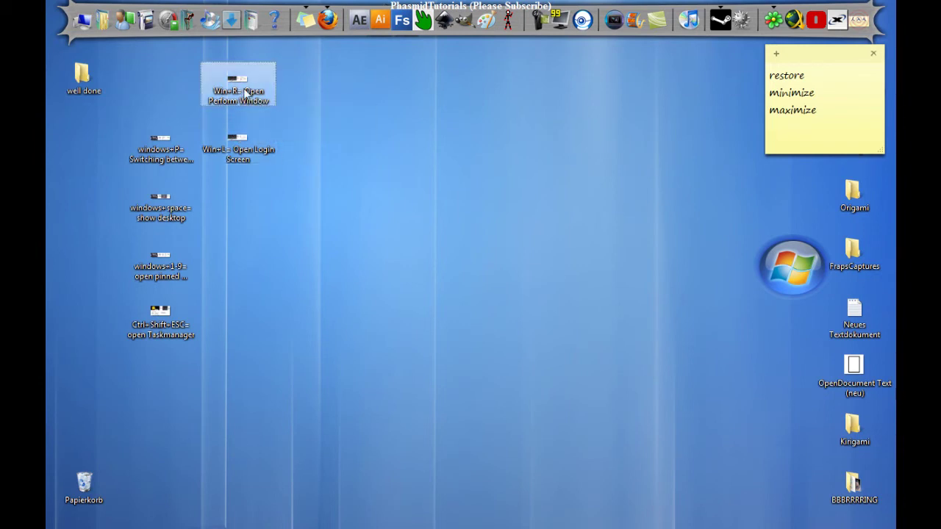
double_click(245, 91)
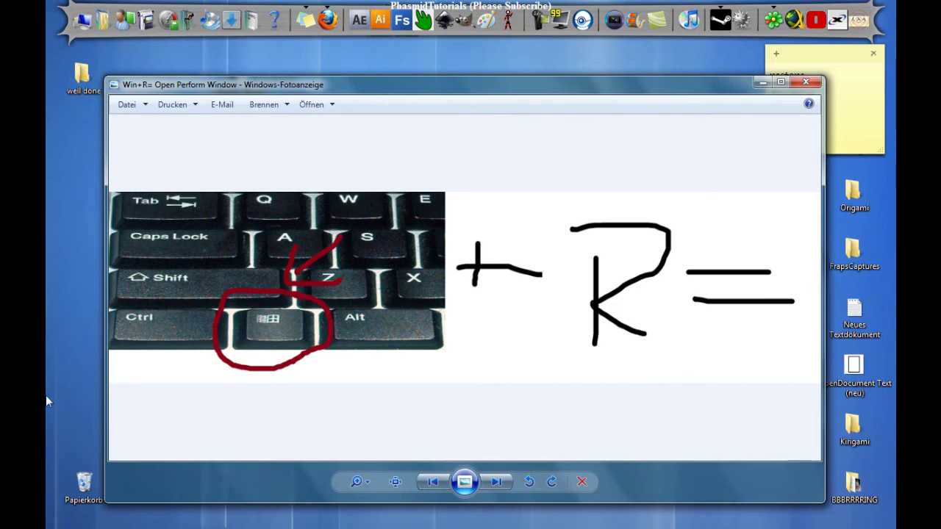
key("super+r")
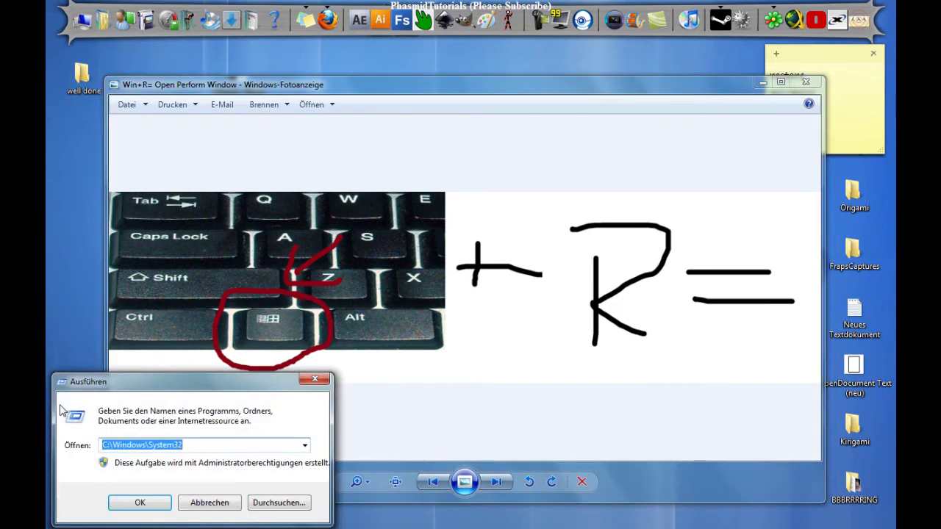
Step: Show the recent commands in the Run dialog, then close the dialog and the Win+R picture
left_click_drag(236, 388, 506, 123)
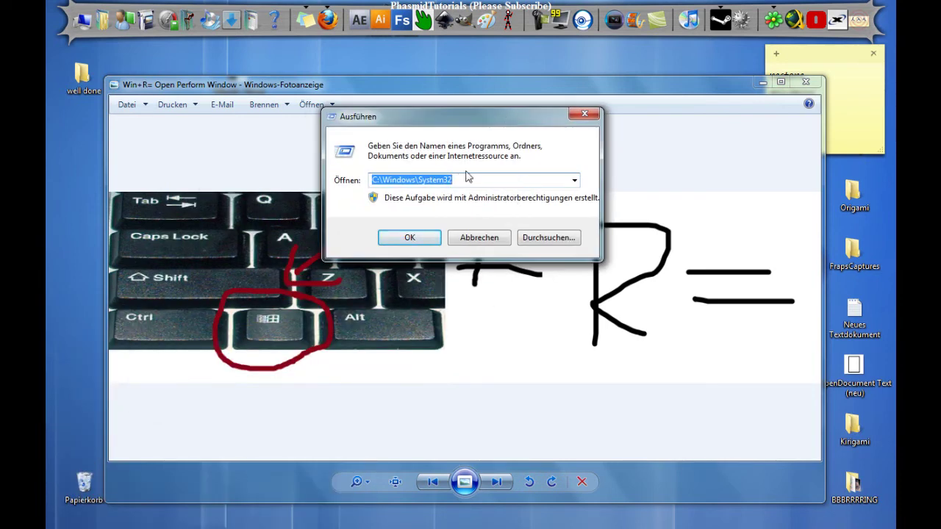
left_click(575, 180)
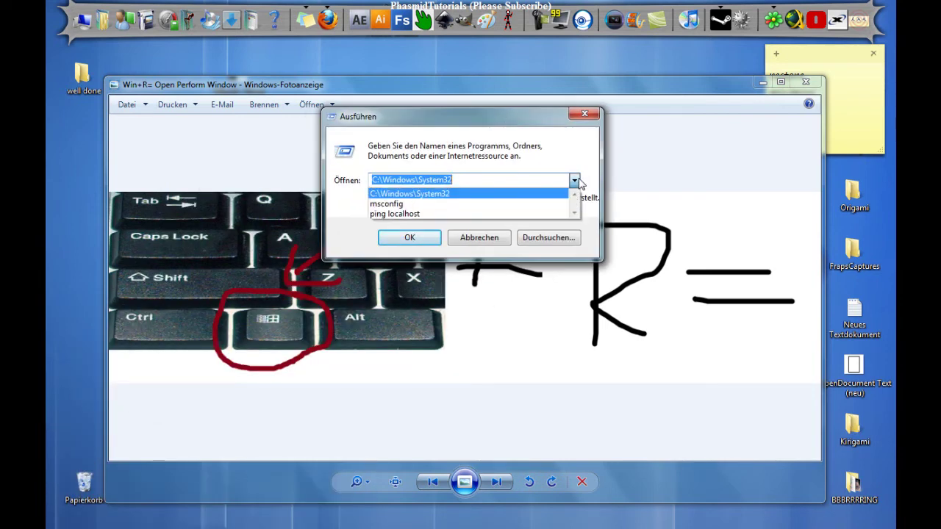
left_click(528, 149)
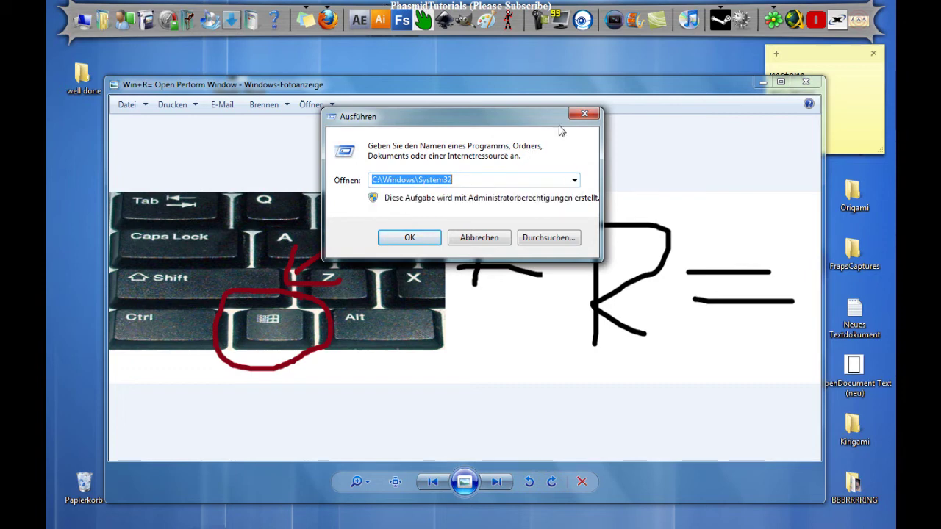
left_click(584, 115)
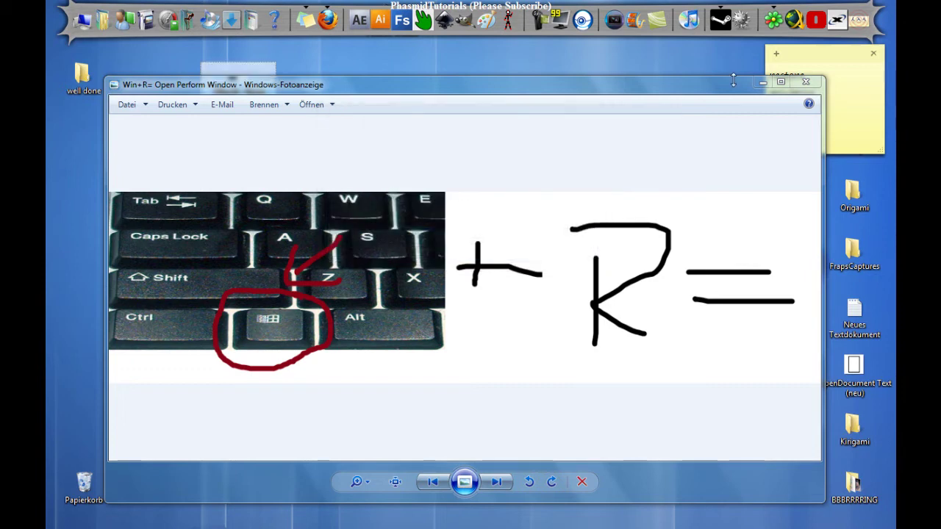
left_click(805, 81)
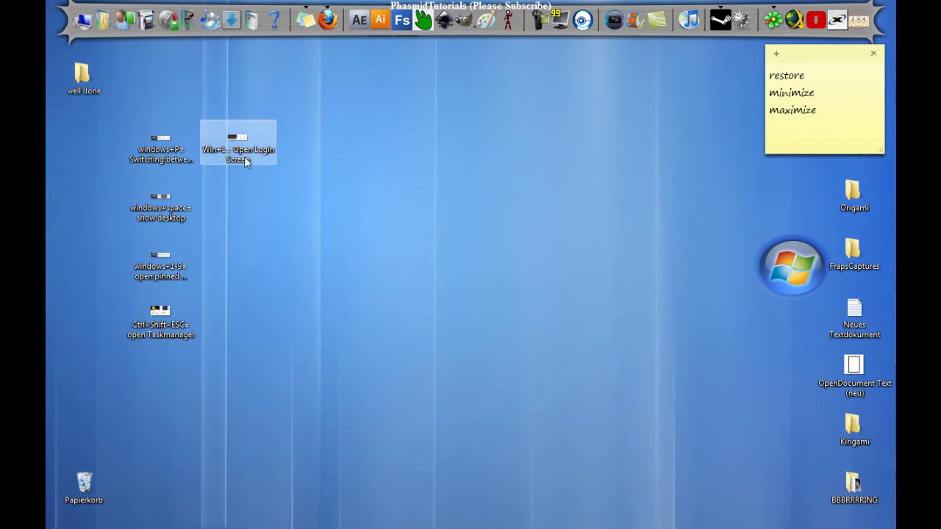
Step: View the Win+L= Open Login Screen picture, close it and move its icon into the well done folder
left_click_drag(257, 150, 413, 150)
double_click(414, 150)
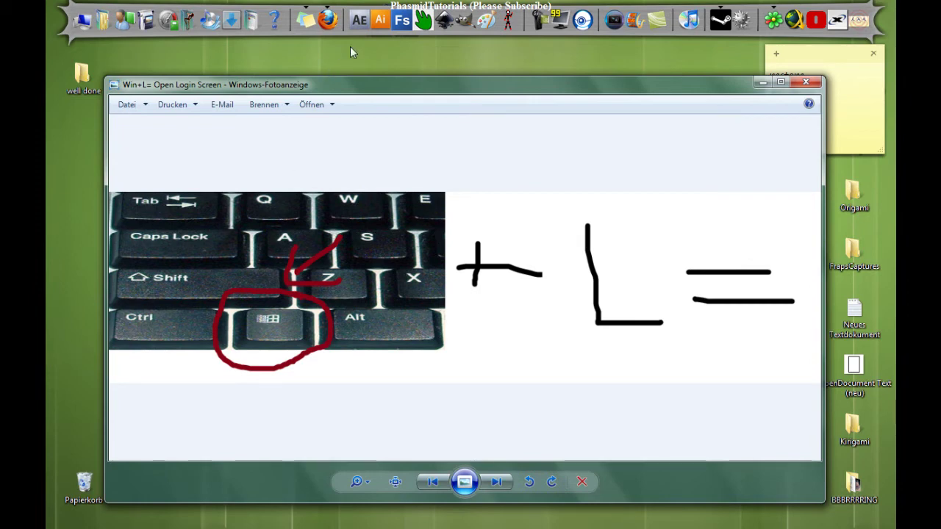
left_click_drag(351, 82, 347, 62)
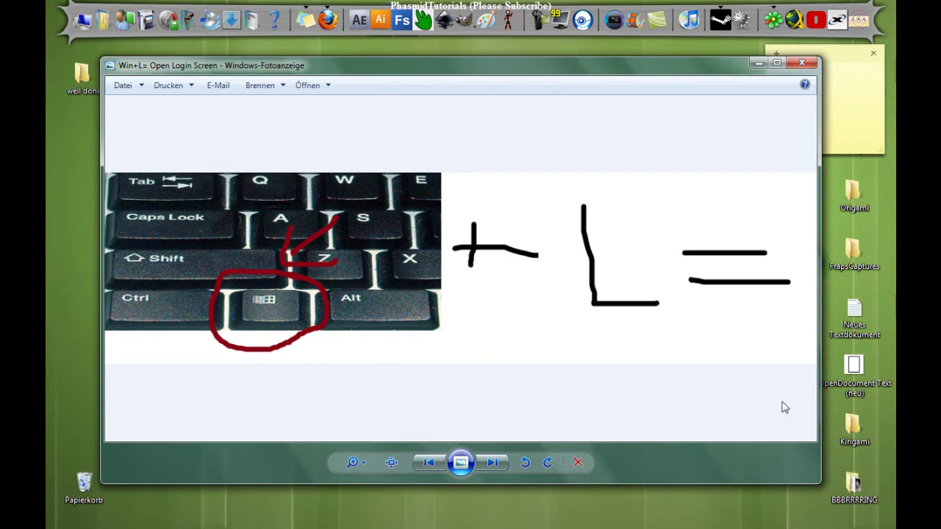
left_click(800, 63)
left_click_drag(391, 144, 79, 75)
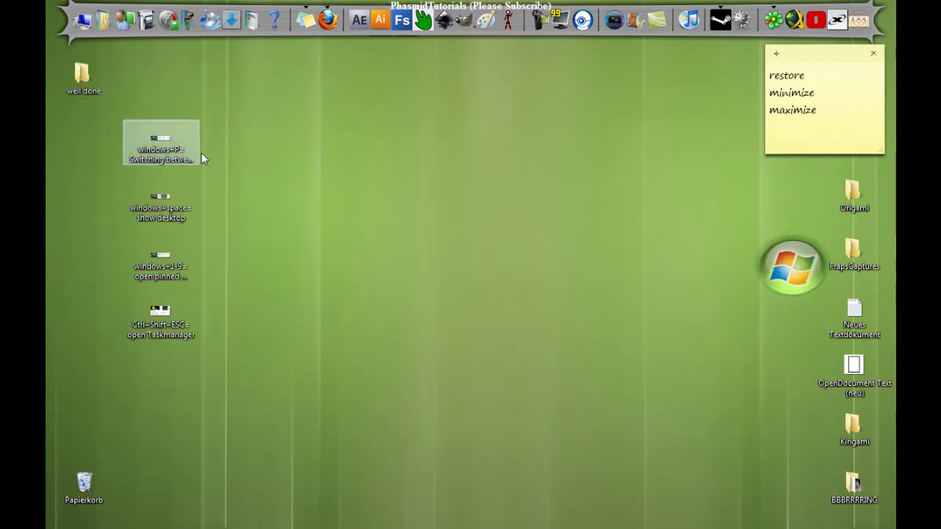
Step: Open the windows+P= Switching between screens picture and bring up the display switcher with its shortcut
double_click(184, 158)
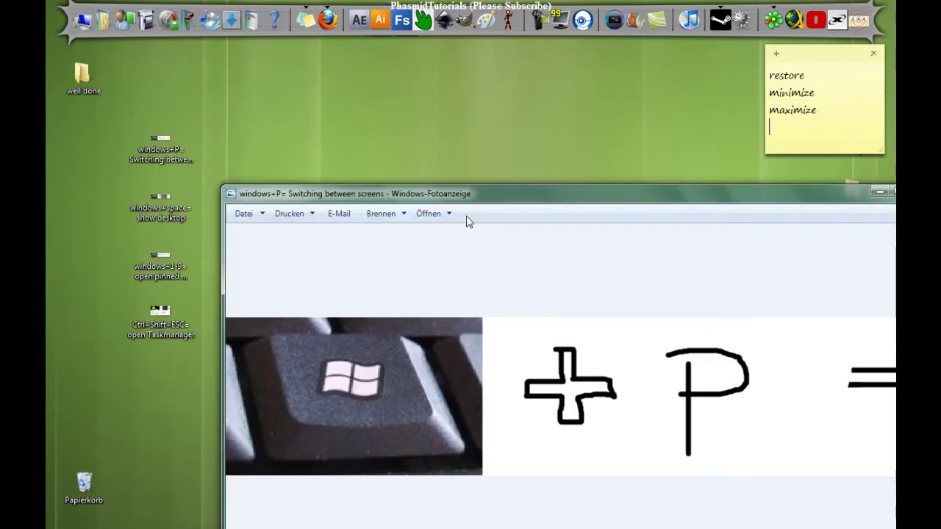
left_click_drag(491, 197, 466, 59)
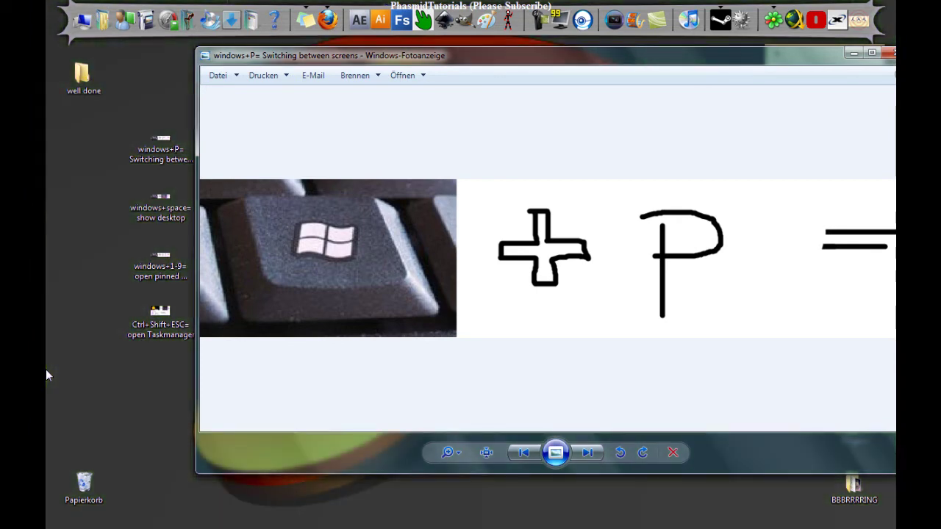
key("super+p")
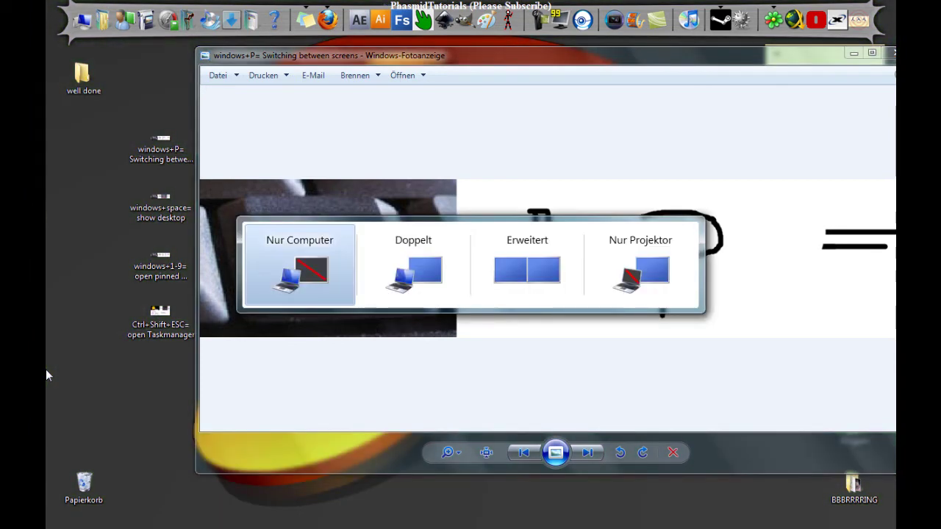
Step: Cycle repeatedly through the display modes Nur Computer, Doppelt, Erweitert and Nur Projektor
key("super+p")
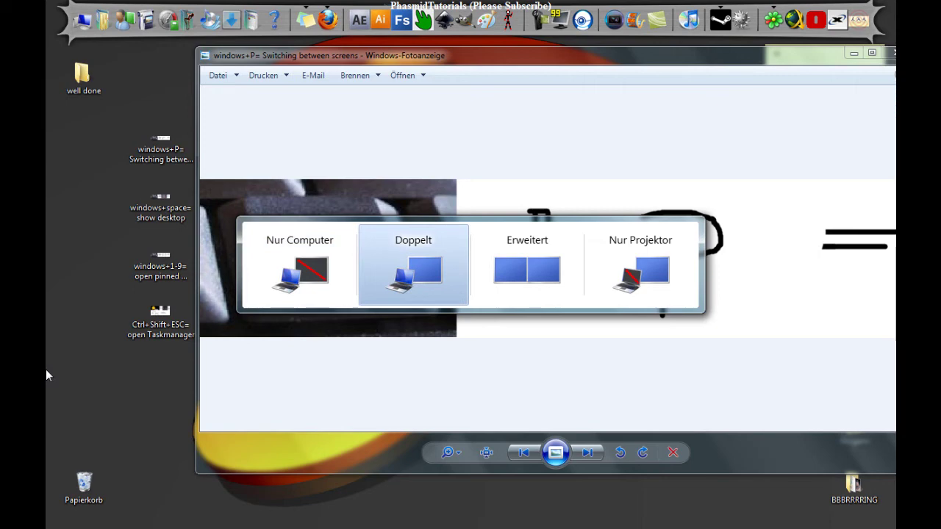
key("super+p")
key("super+p")
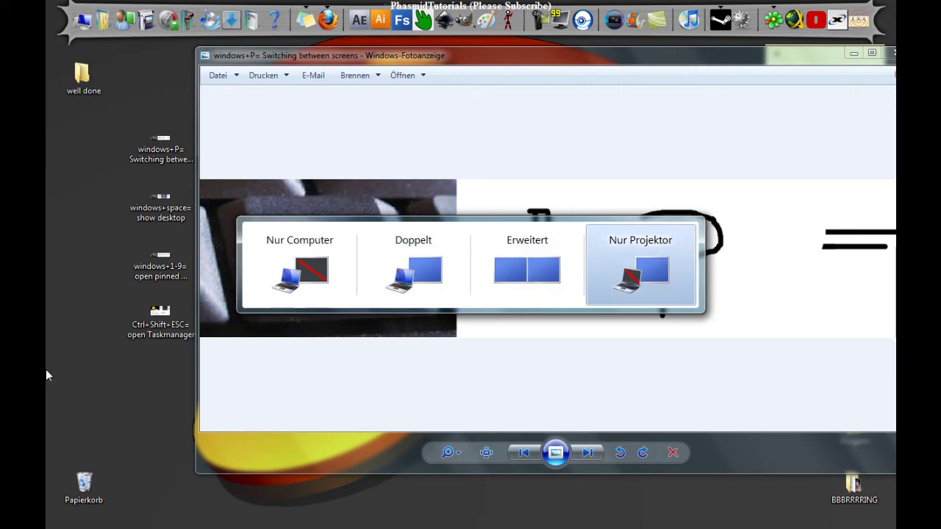
key("super+p")
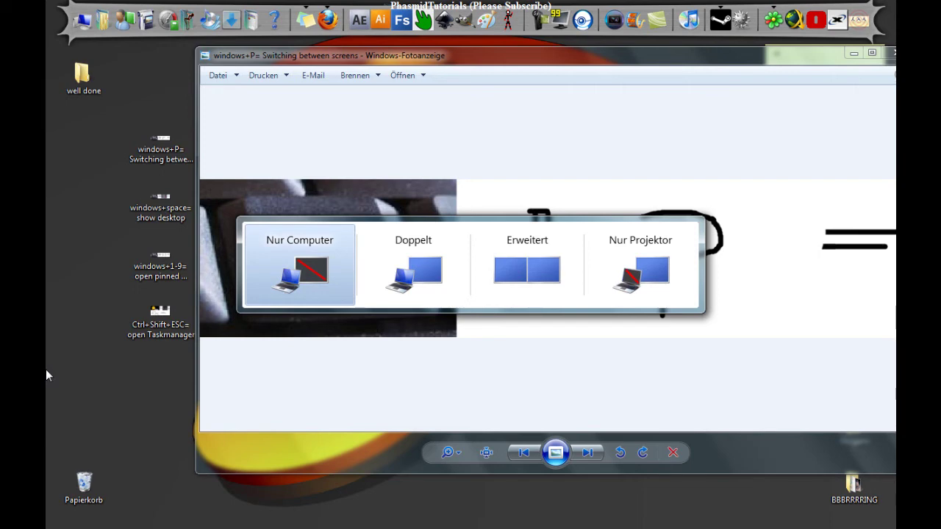
key("super+p")
key("super+p")
key("super+p")
key("super+p")
key("super+p")
key("super+p")
key("super+p")
key("super+p")
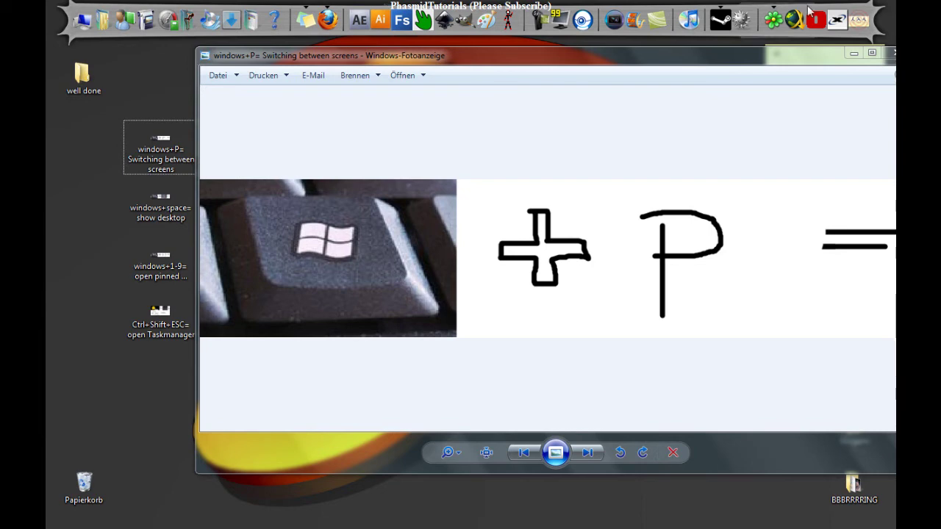
Step: Close the windows+P picture and move its icon into the well done folder
left_click_drag(724, 60, 617, 34)
left_click(785, 27)
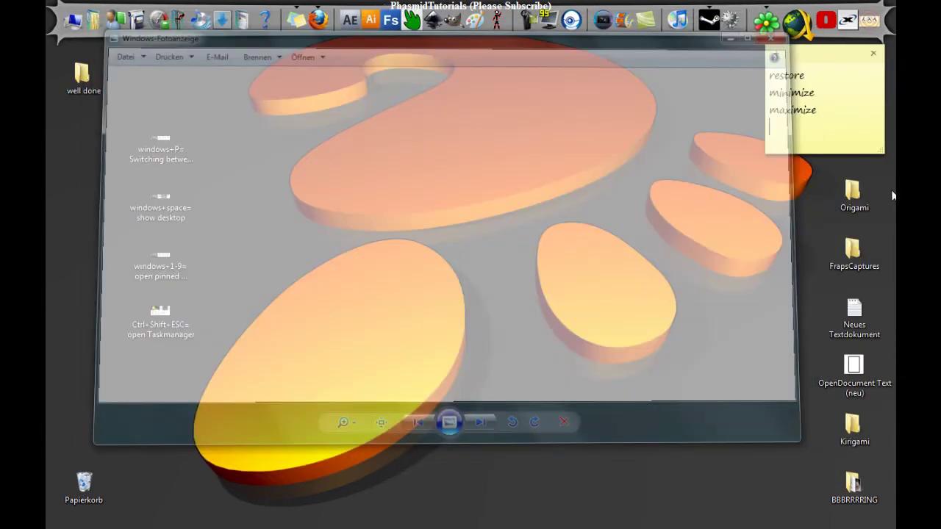
left_click_drag(160, 144, 96, 79)
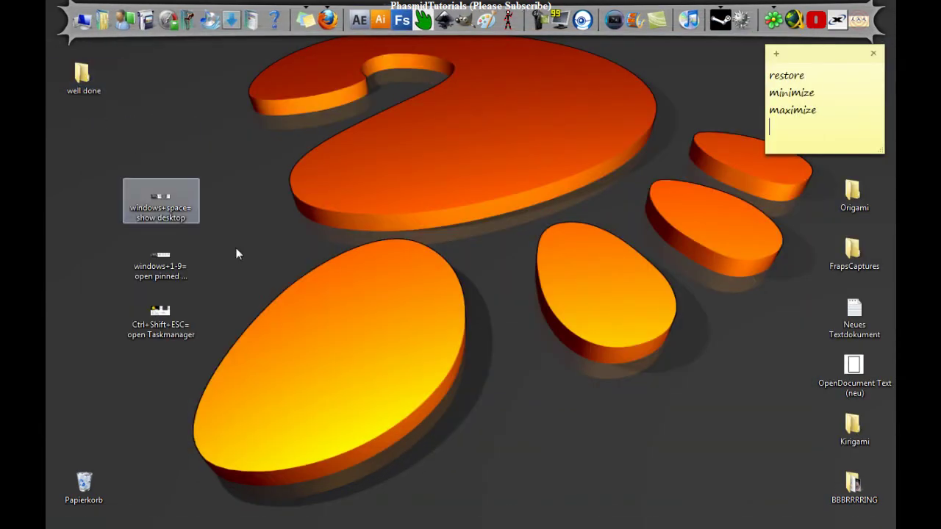
Step: Open the windows+space= show desktop picture and peek at the desktop with its shortcut
double_click(177, 201)
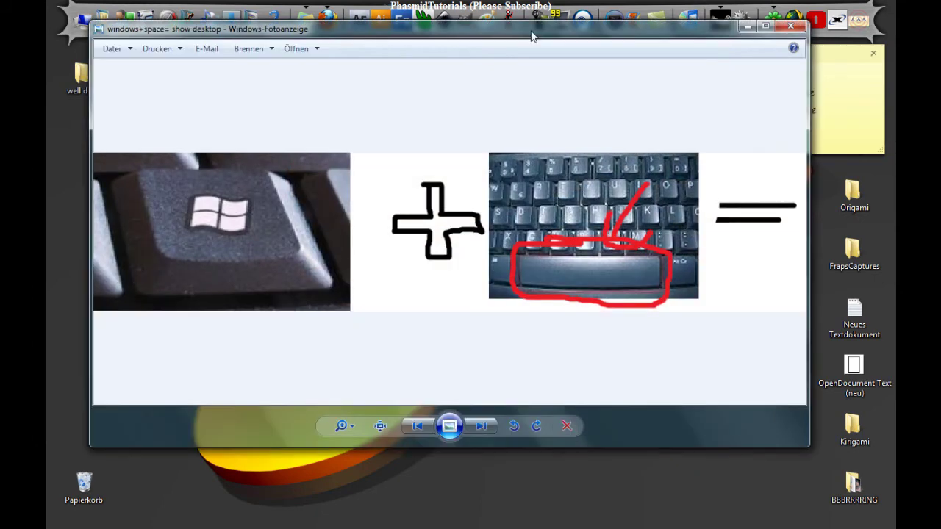
left_click_drag(535, 36, 538, 40)
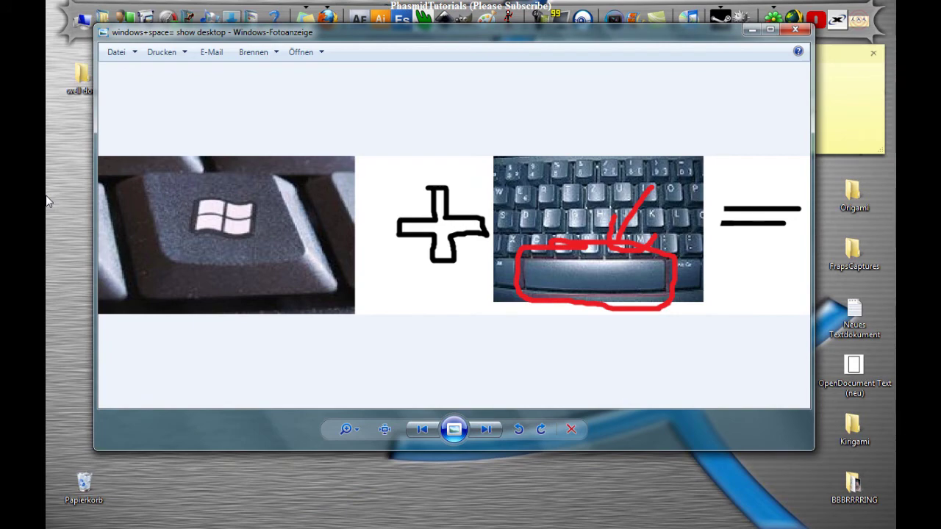
key("super+space")
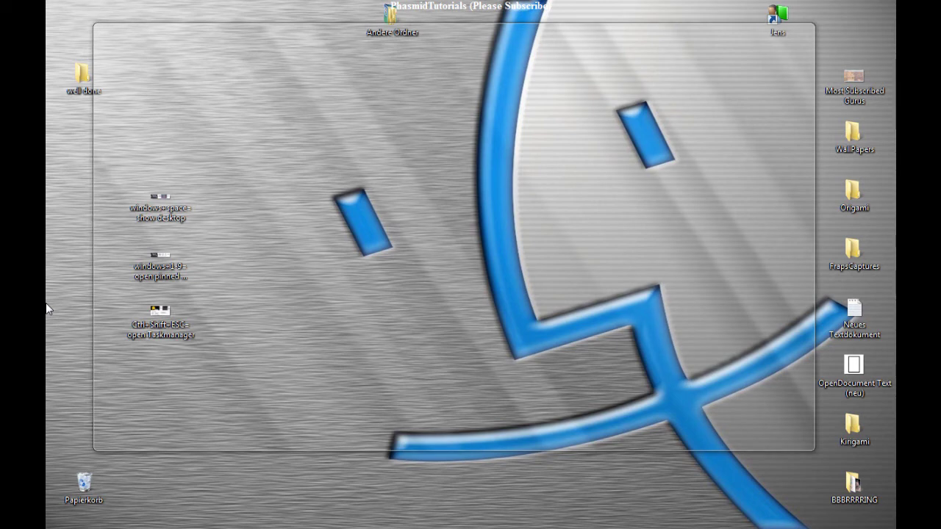
key("super+space")
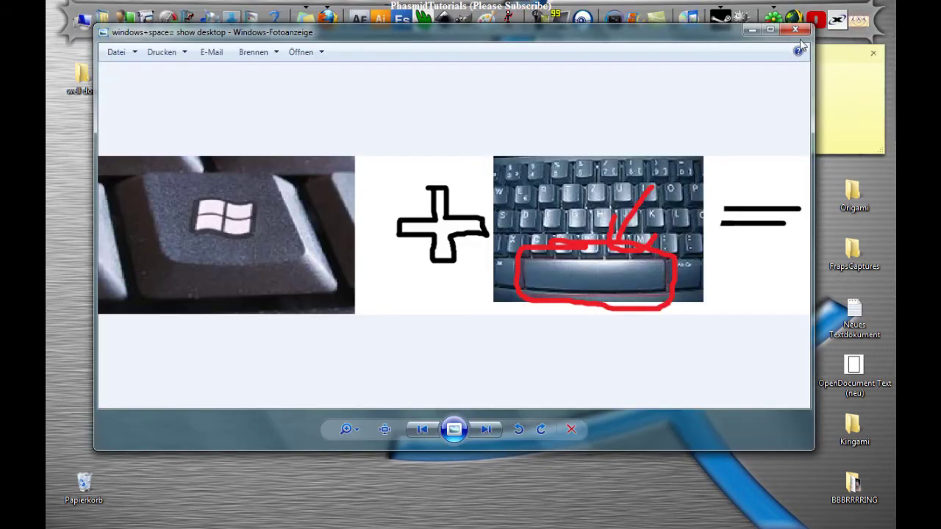
Step: Close the windows+space picture and move its icon into the well done folder
key("super+space")
key("super+d")
left_click_drag(160, 206, 69, 86)
Step: Open the windows+1-9= open pinned programs picture and minimize its window
double_click(162, 261)
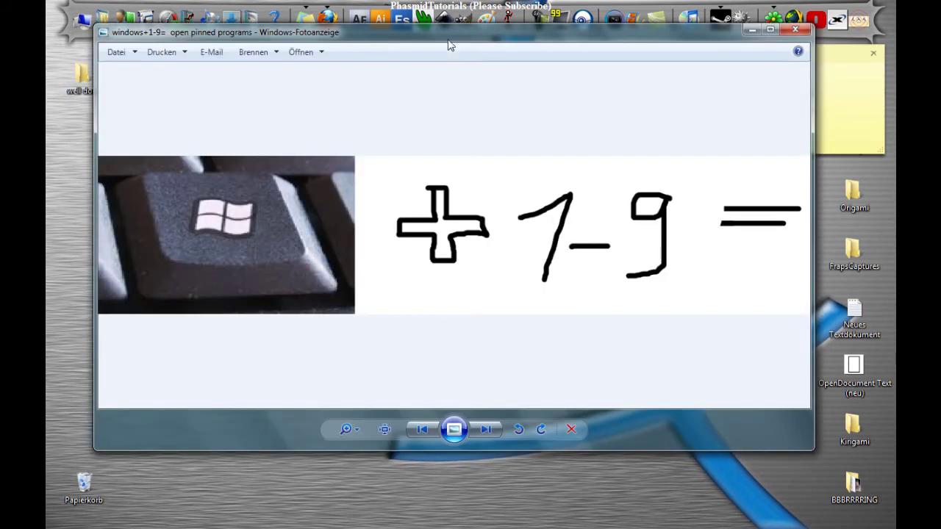
left_click_drag(447, 42, 424, 73)
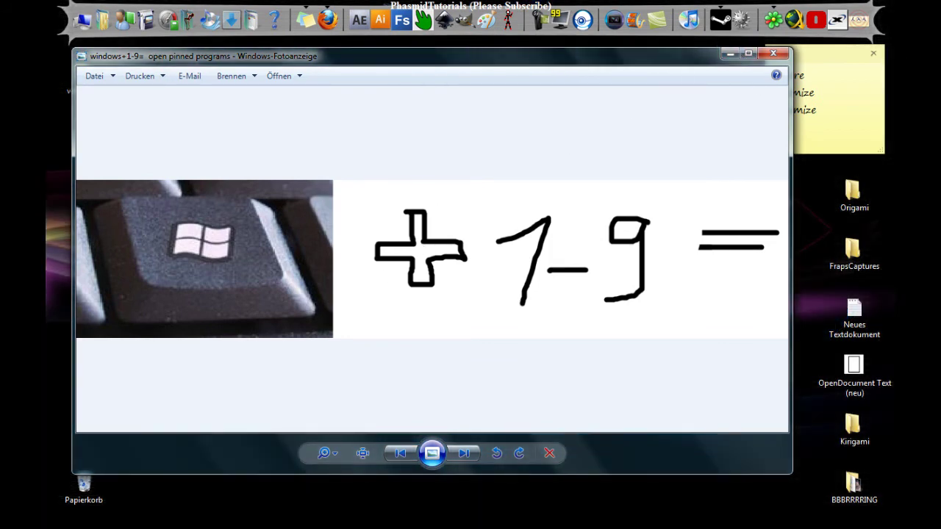
left_click(733, 55)
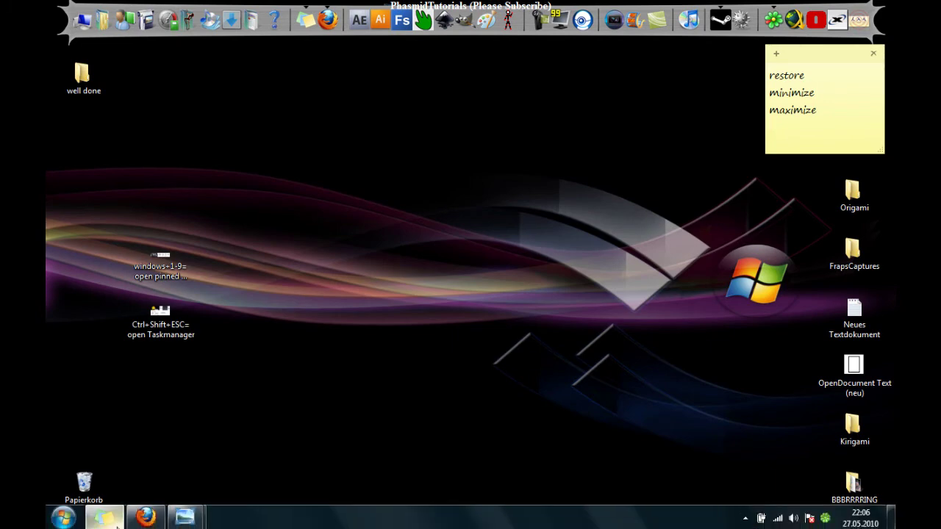
Step: Preview the windows of the programs on the taskbar, then return to the desktop
mouse_move(110, 519)
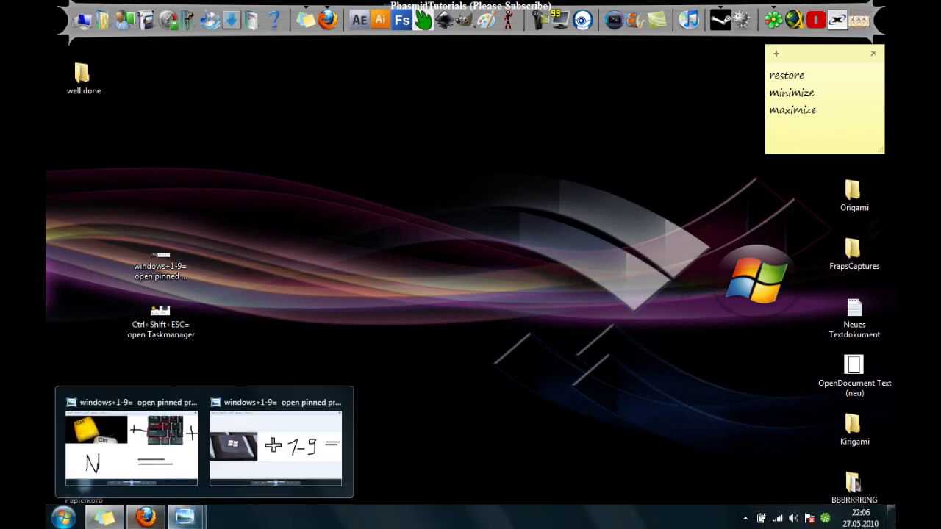
mouse_move(145, 519)
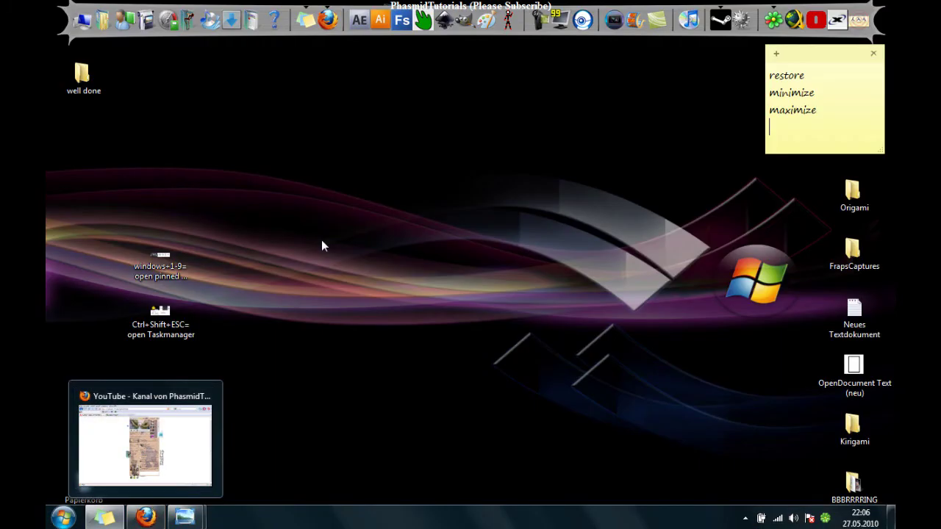
left_click(320, 241)
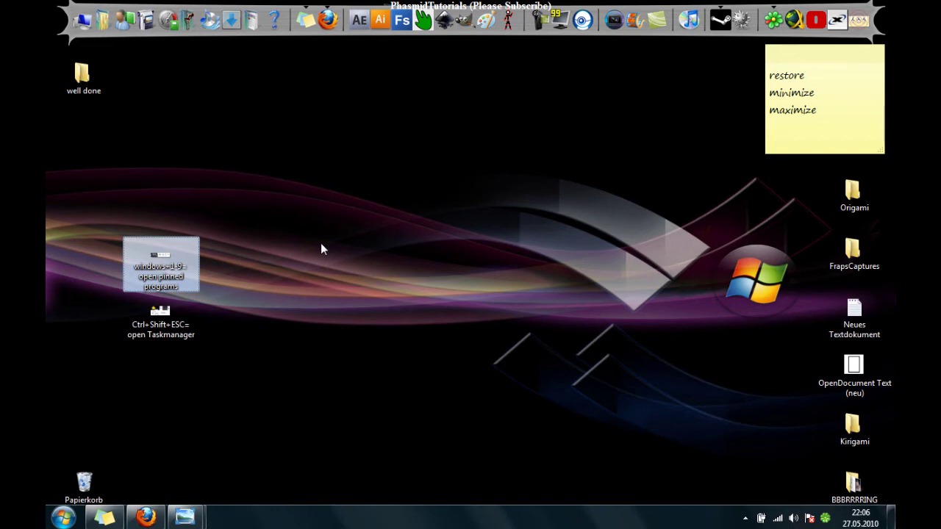
left_click(316, 271)
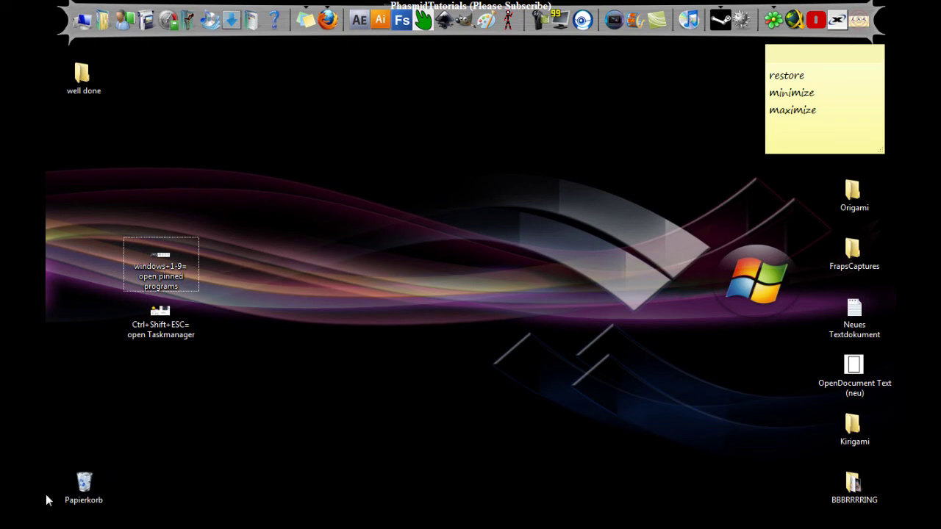
Step: Hide and show the sticky notes repeatedly with the shortcut for the first taskbar program
key("super")
key("super+d")
key("super+d")
key("super+d")
key("super+d")
key("super+d")
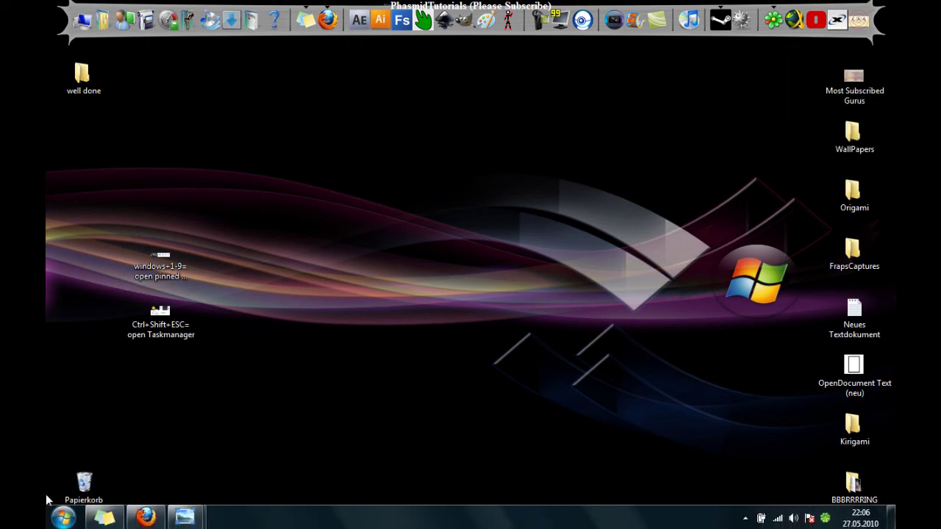
key("super+d")
key("super+d")
key("super+d")
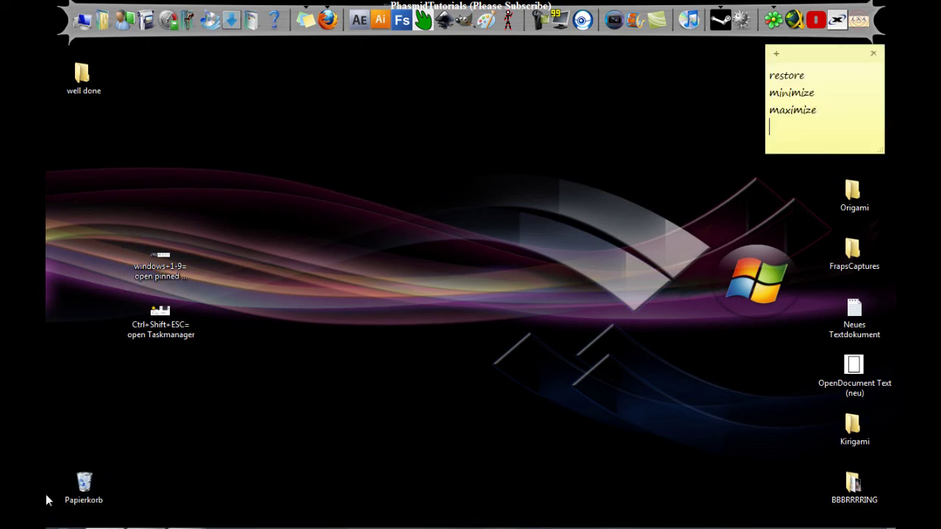
key("super+d")
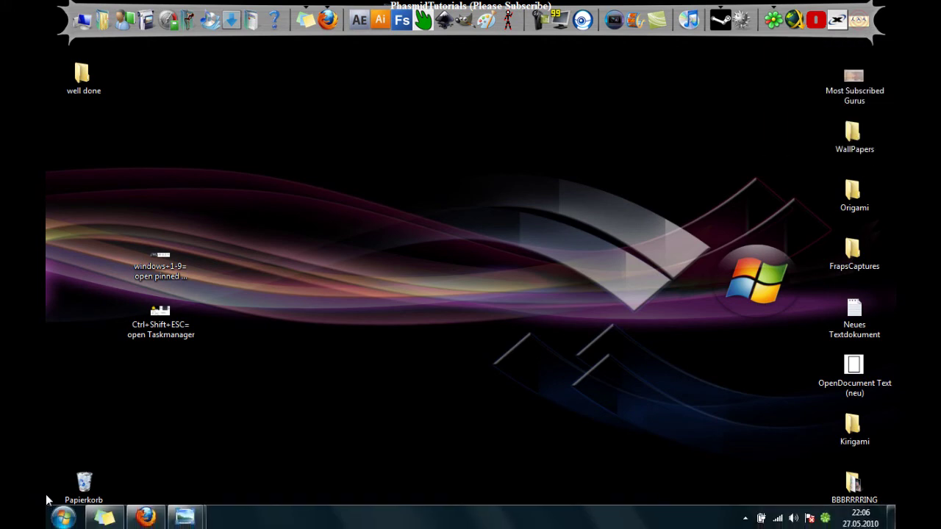
Step: Bring up and minimize Firefox with its taskbar shortcut, and switch between the two picture viewer windows with theirs
key("super+d")
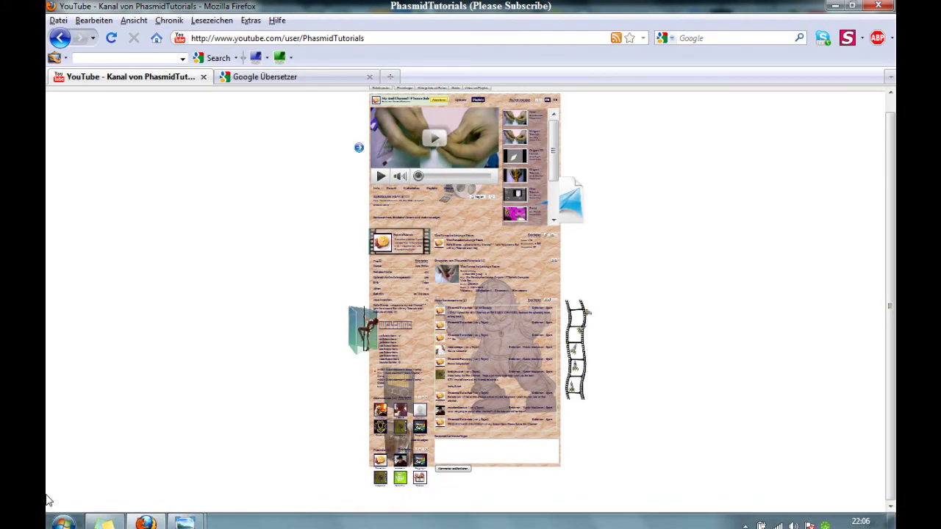
key("super+d")
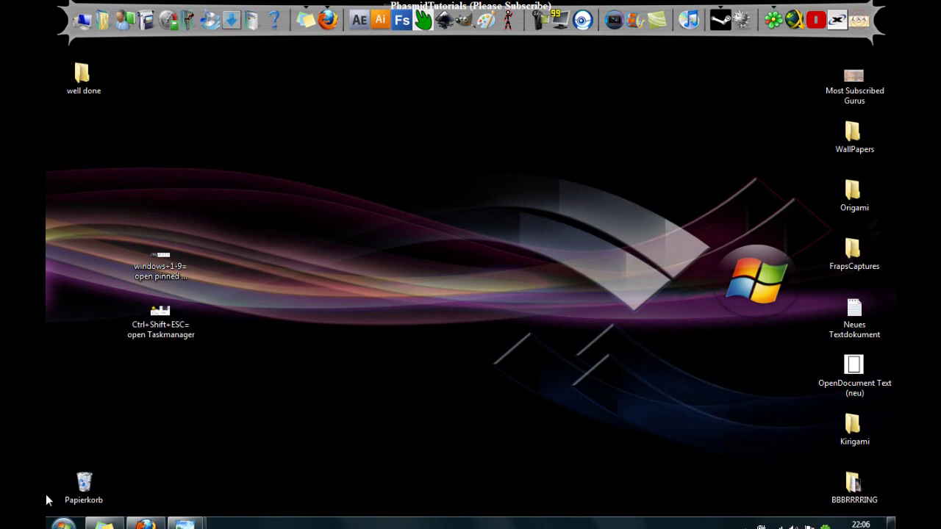
key("super+3")
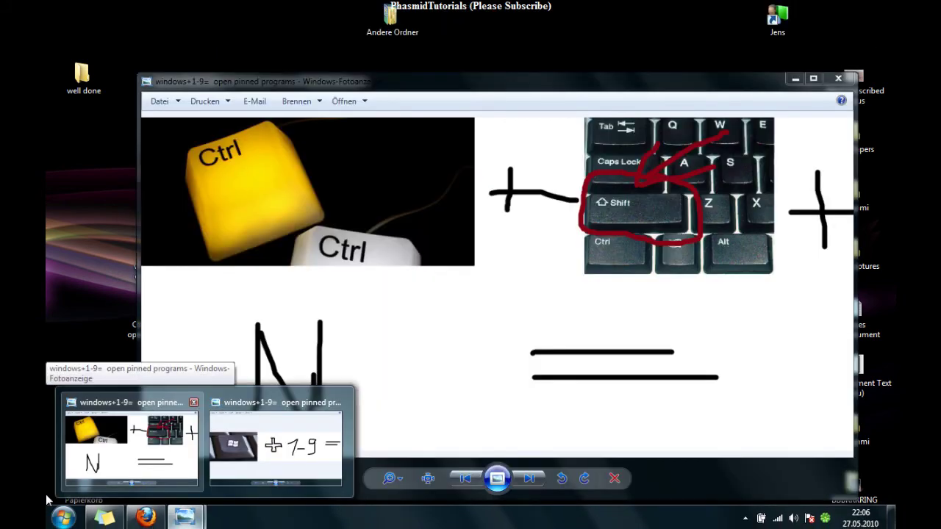
key("super+3")
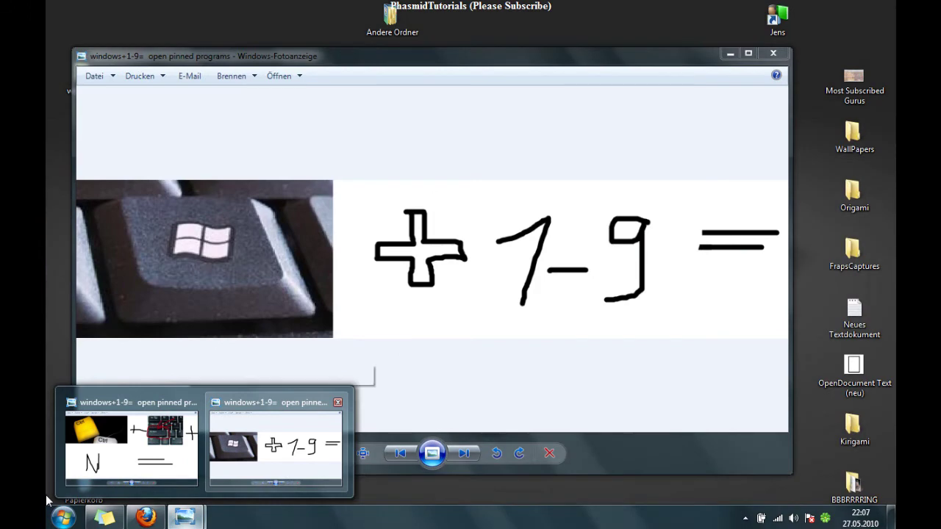
Step: Cycle repeatedly through the two open picture viewer windows with the shortcut for the third taskbar program
key("super+3")
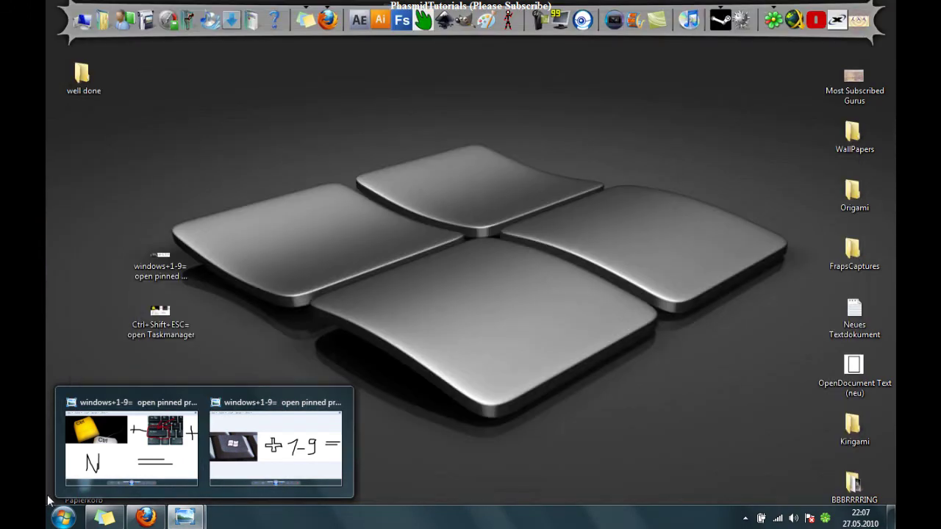
key("super+3")
key("super+3")
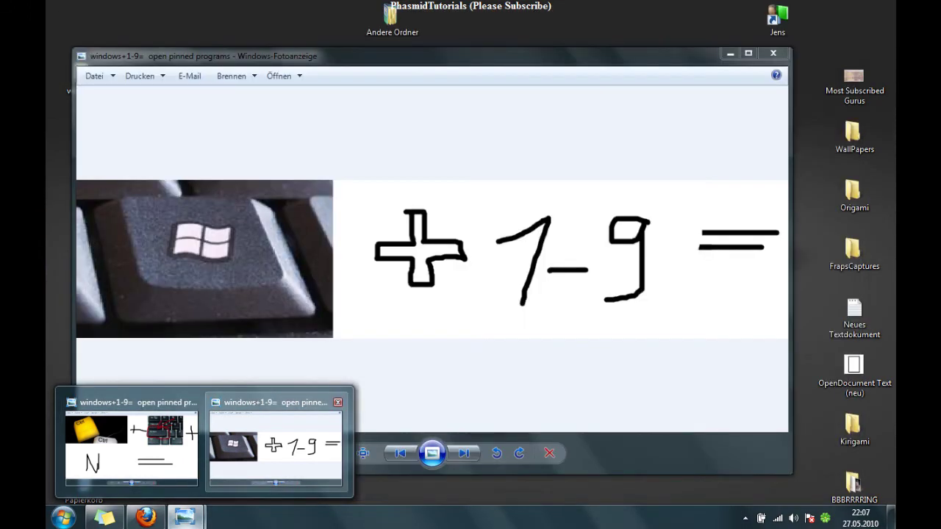
key("super+3")
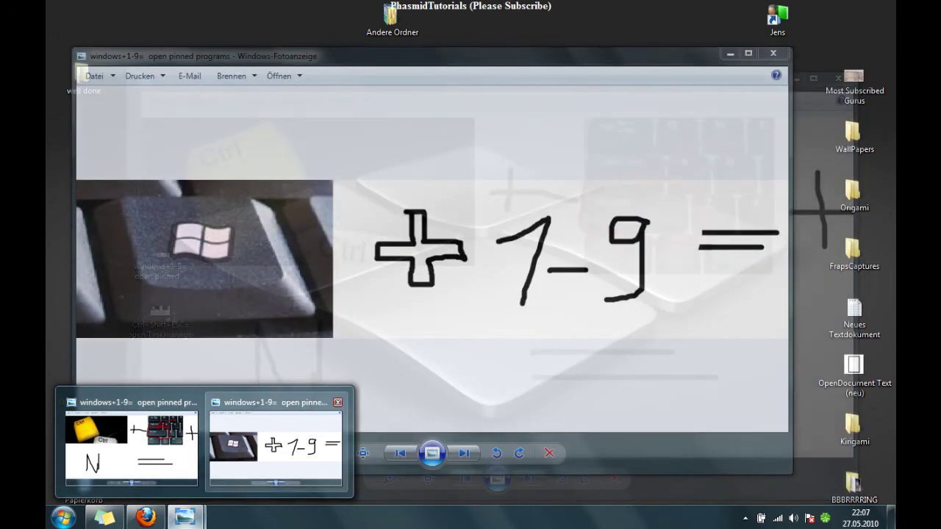
key("super+3")
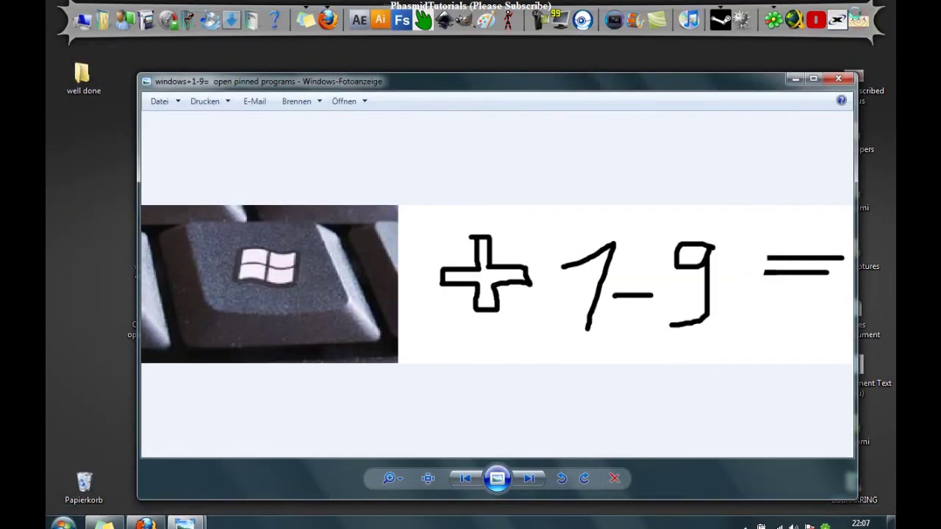
Step: Close the picture viewer and move the windows+1-9= open pinned programs picture into the well done folder
left_click(838, 80)
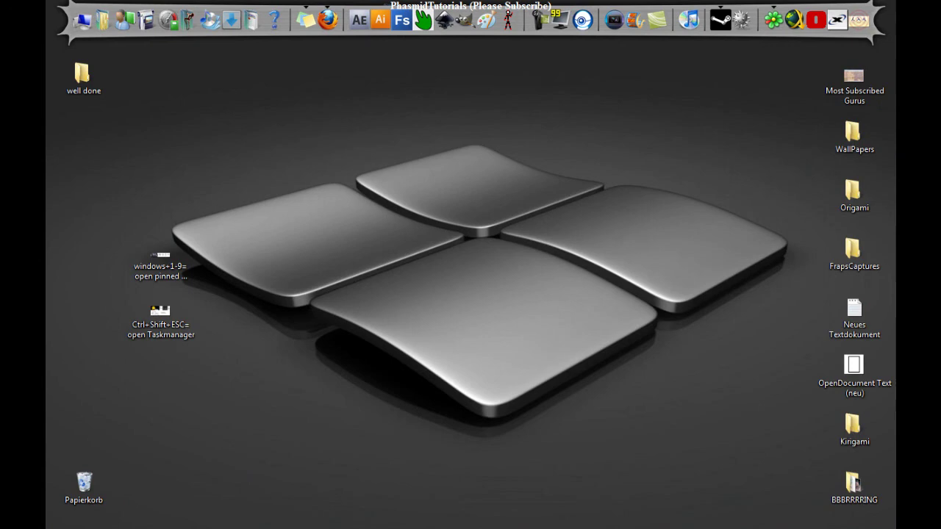
key("super+3")
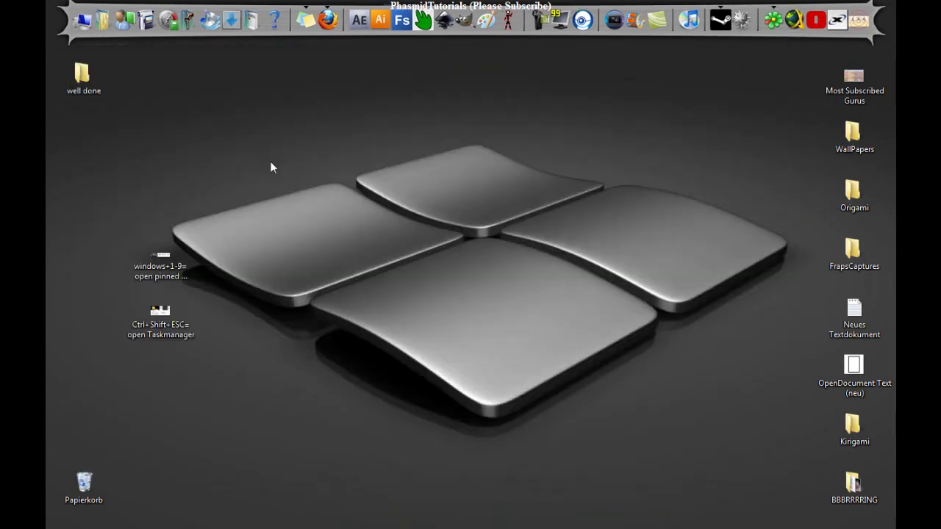
left_click_drag(158, 258, 81, 73)
Step: Demonstrate the Task Manager shortcut by viewing the running applications, and file the Ctrl+Shift+ESC= open Taskmanager picture in the well done folder
left_click_drag(158, 314, 316, 256)
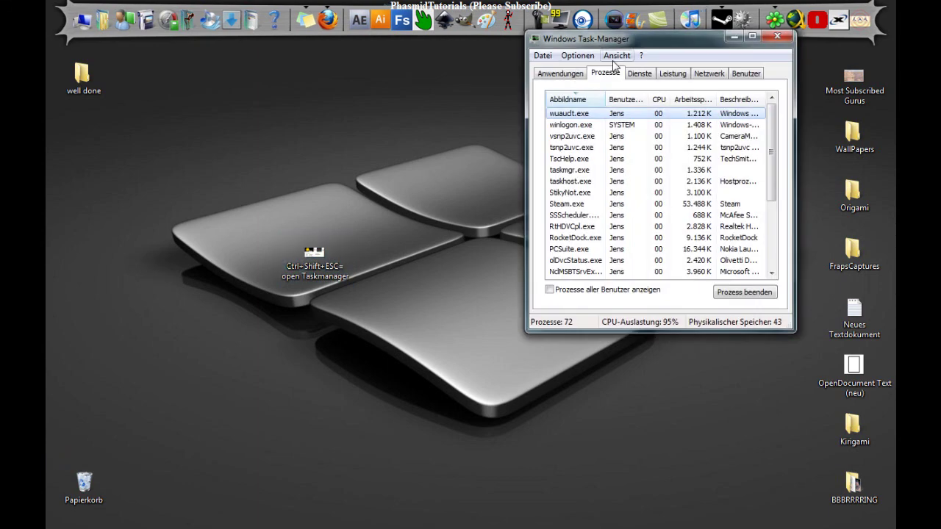
left_click(544, 72)
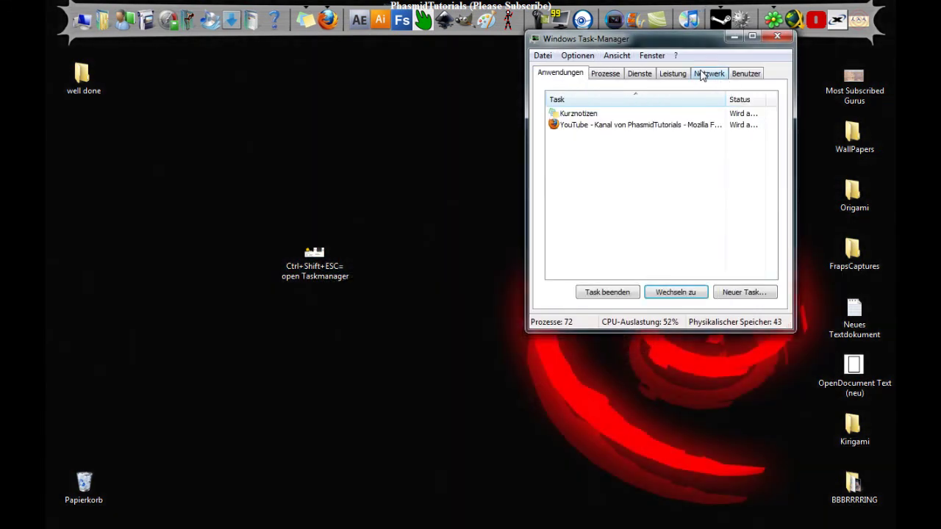
left_click(734, 37)
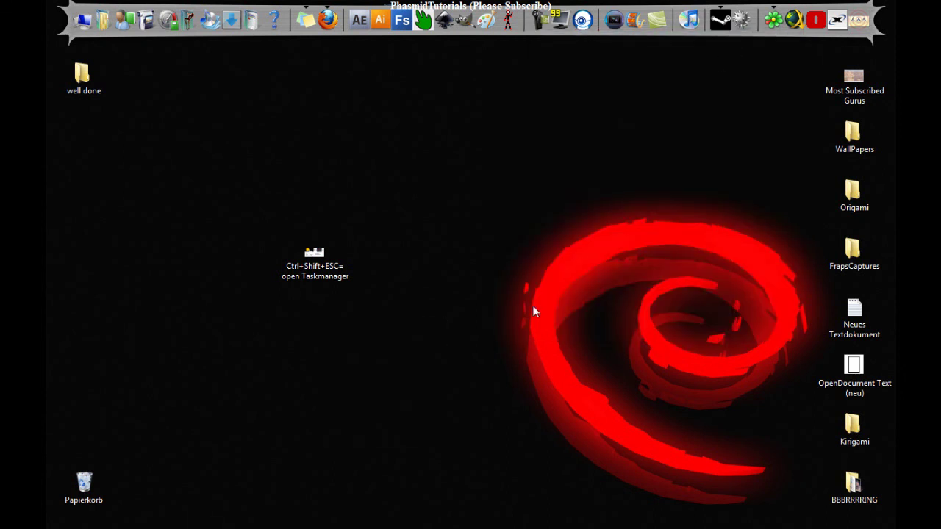
left_click_drag(349, 280, 94, 87)
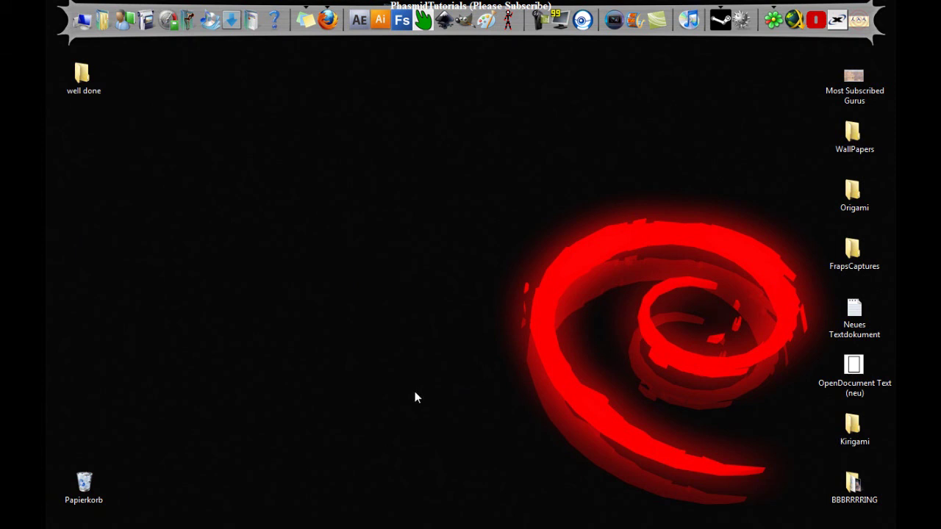